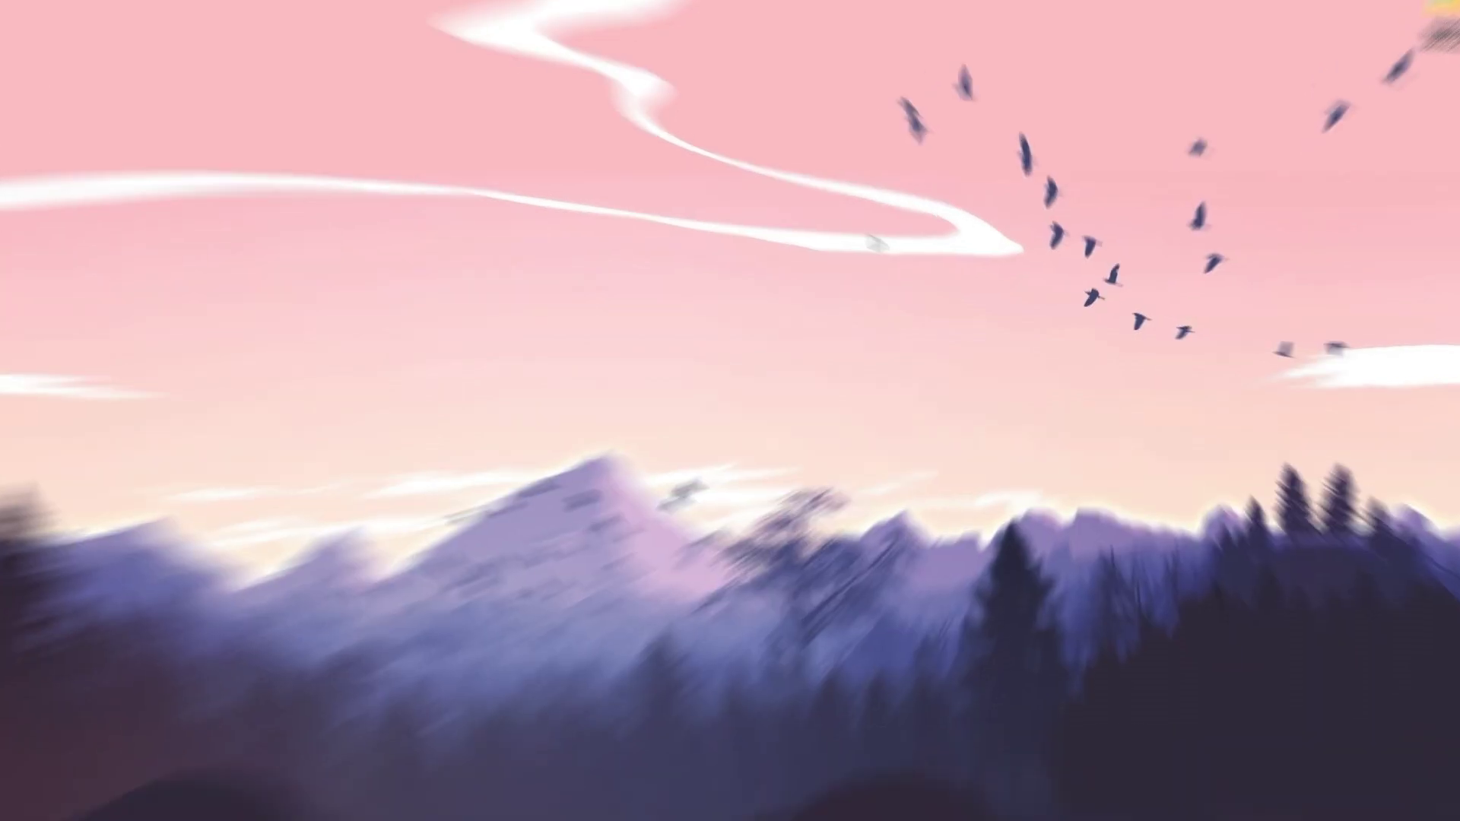
- Open Display settings from the desktop shortcut menu and scroll down to Related settings
right_click(906, 237)
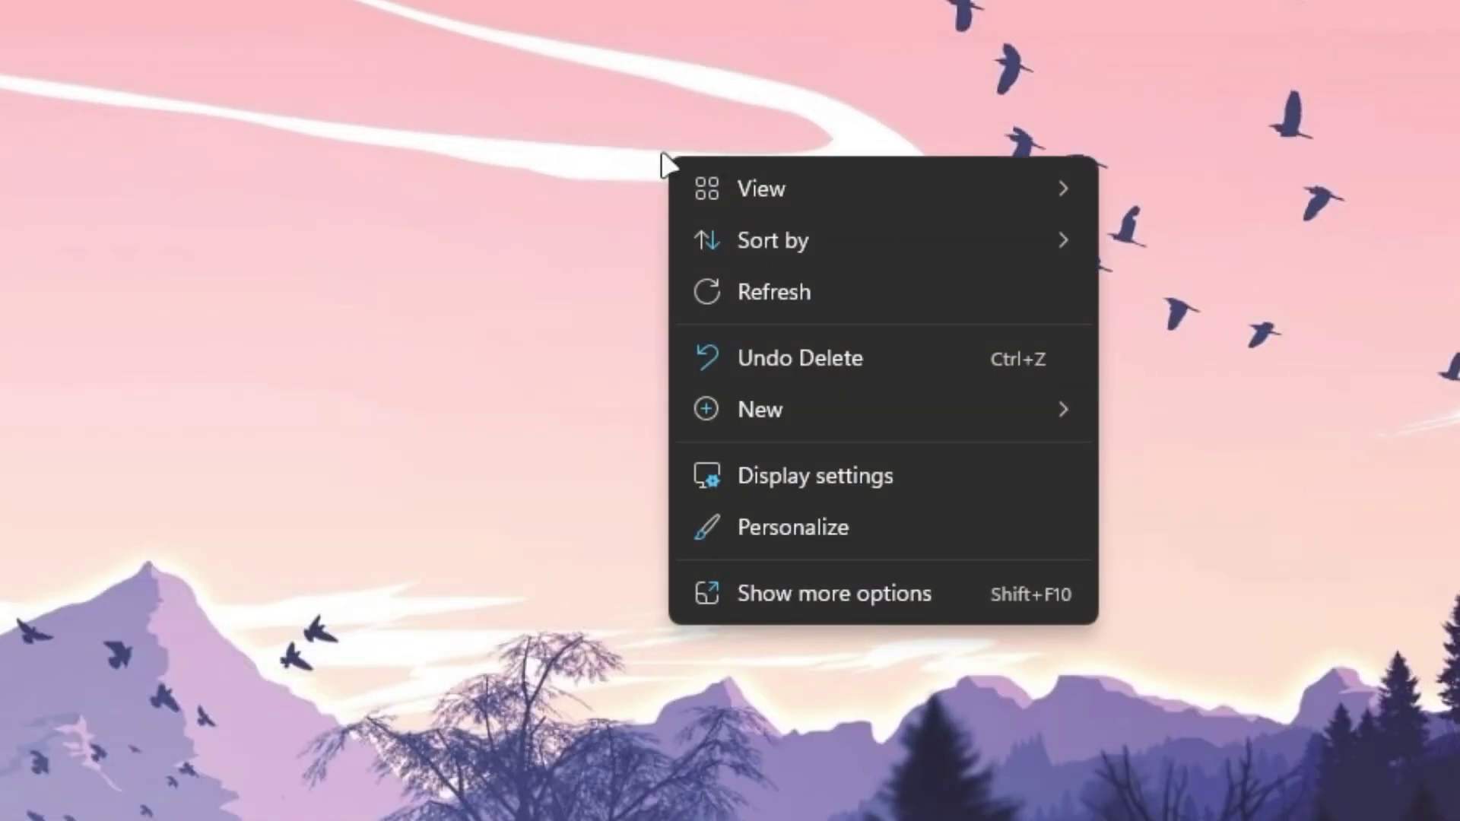
click(803, 473)
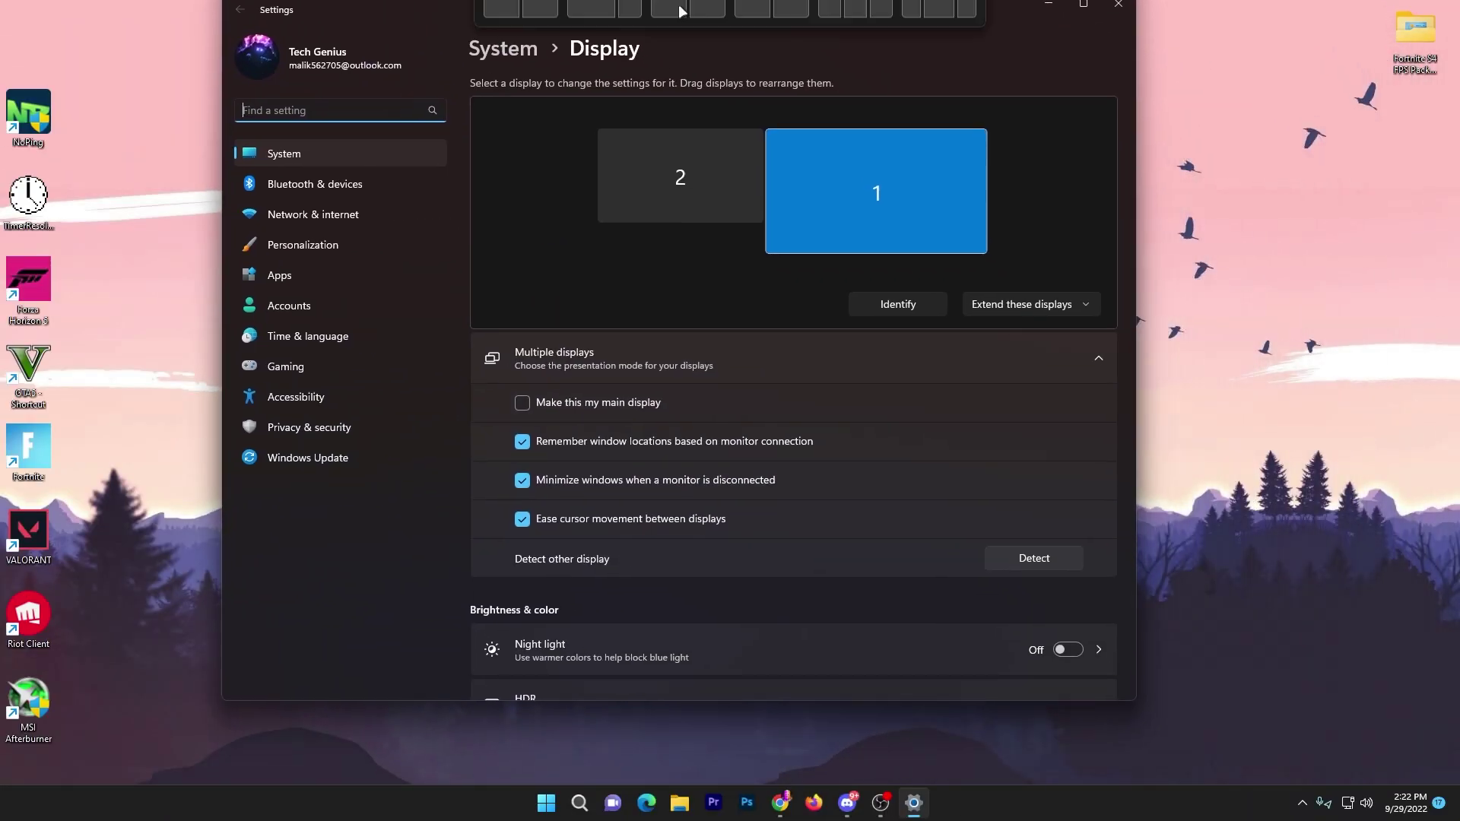
scroll(621, 302, down, 5)
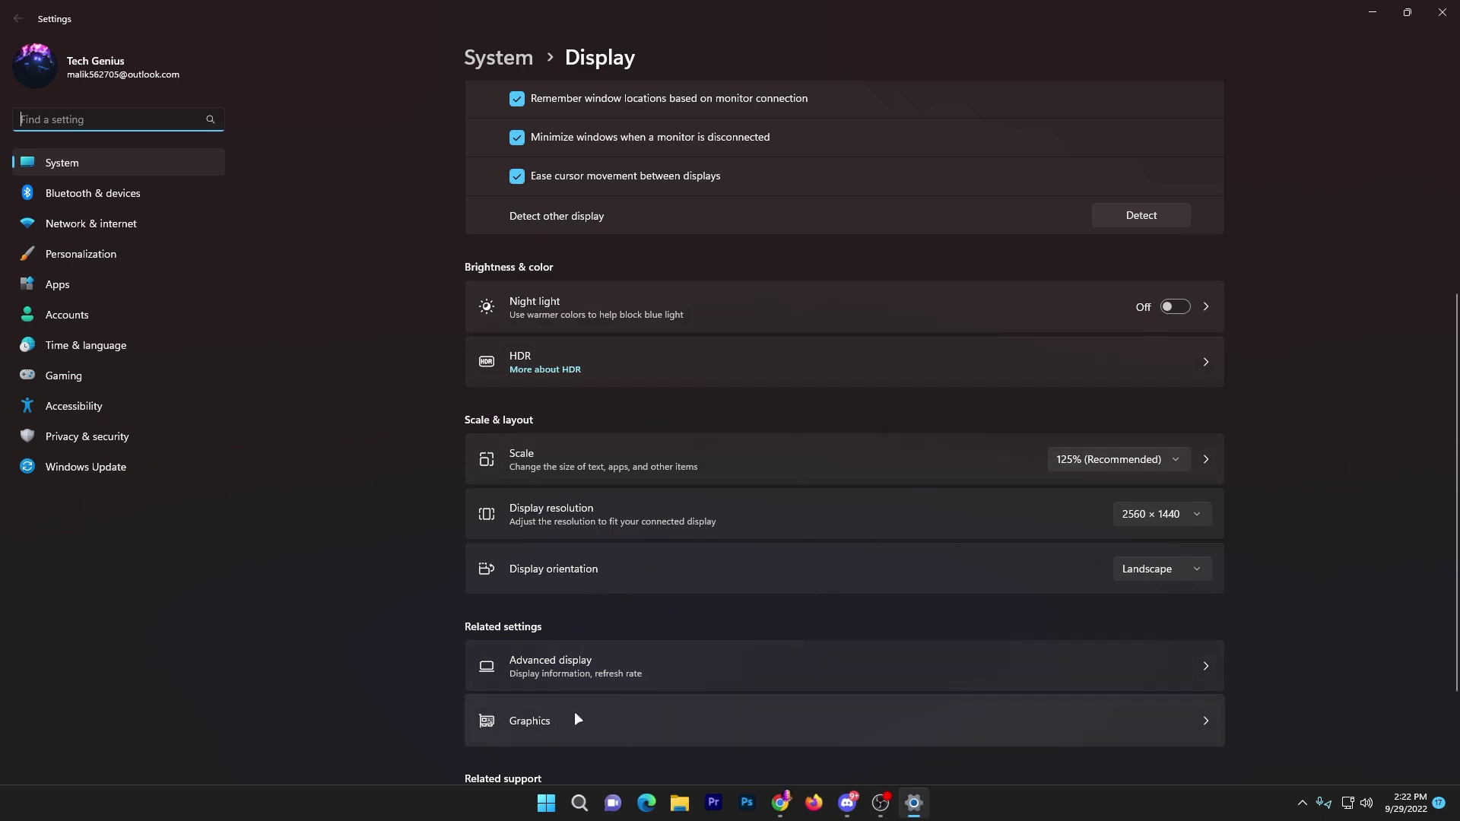
- Open Graphics settings, browse for an app, and navigate to Local Disk (C:)
click(550, 721)
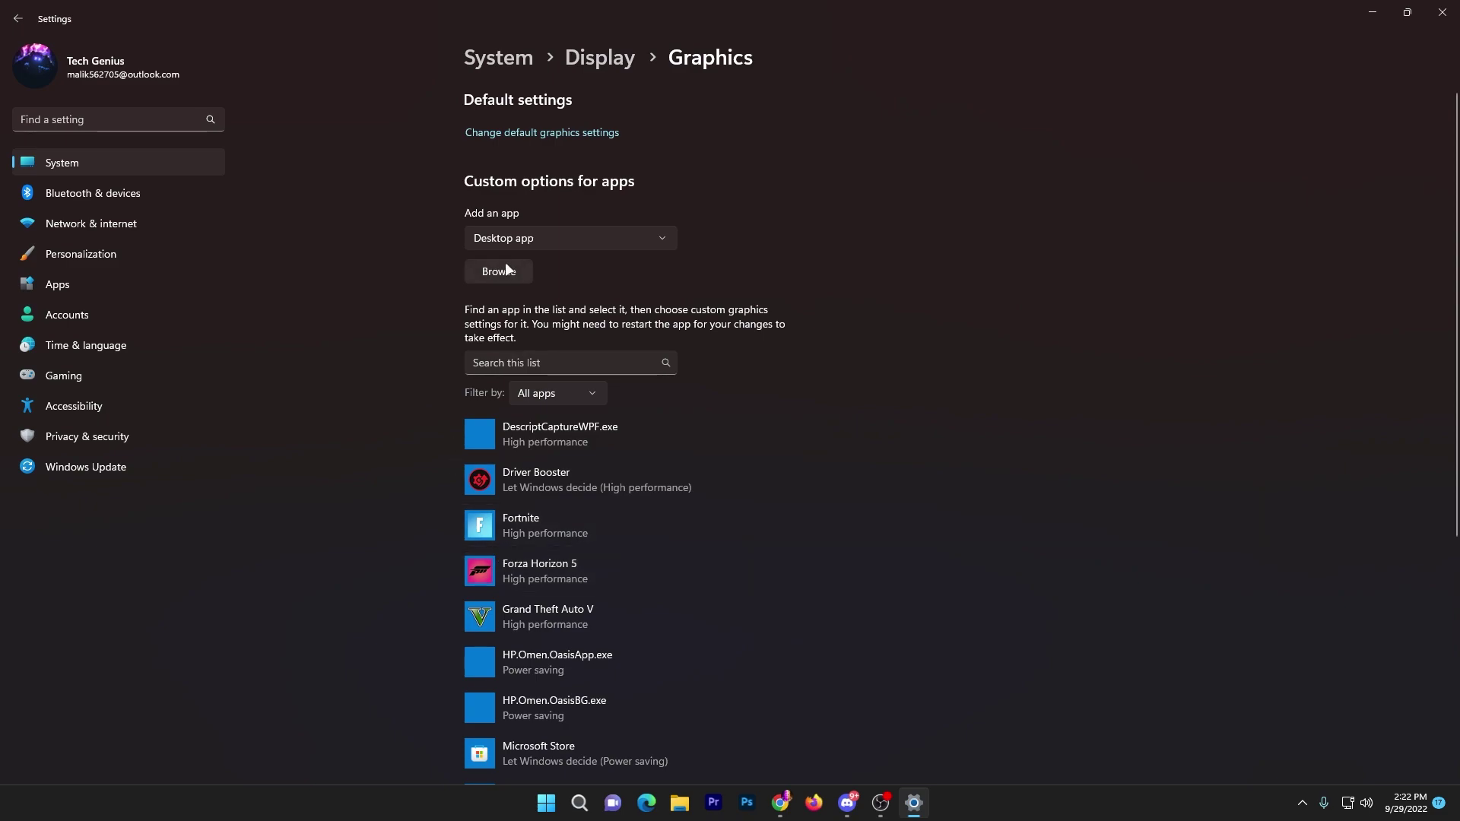
click(493, 284)
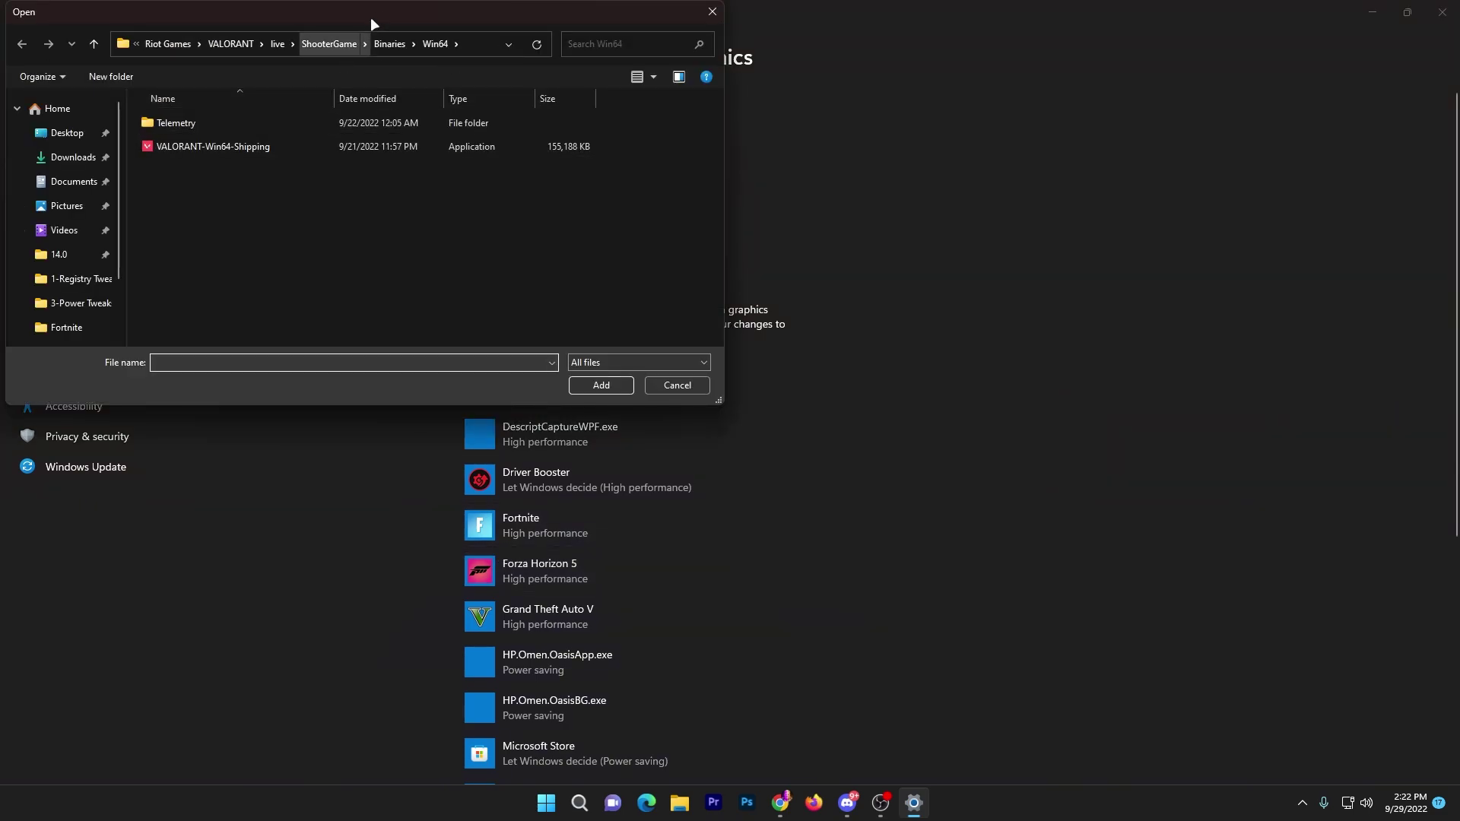
drag(371, 17, 622, 88)
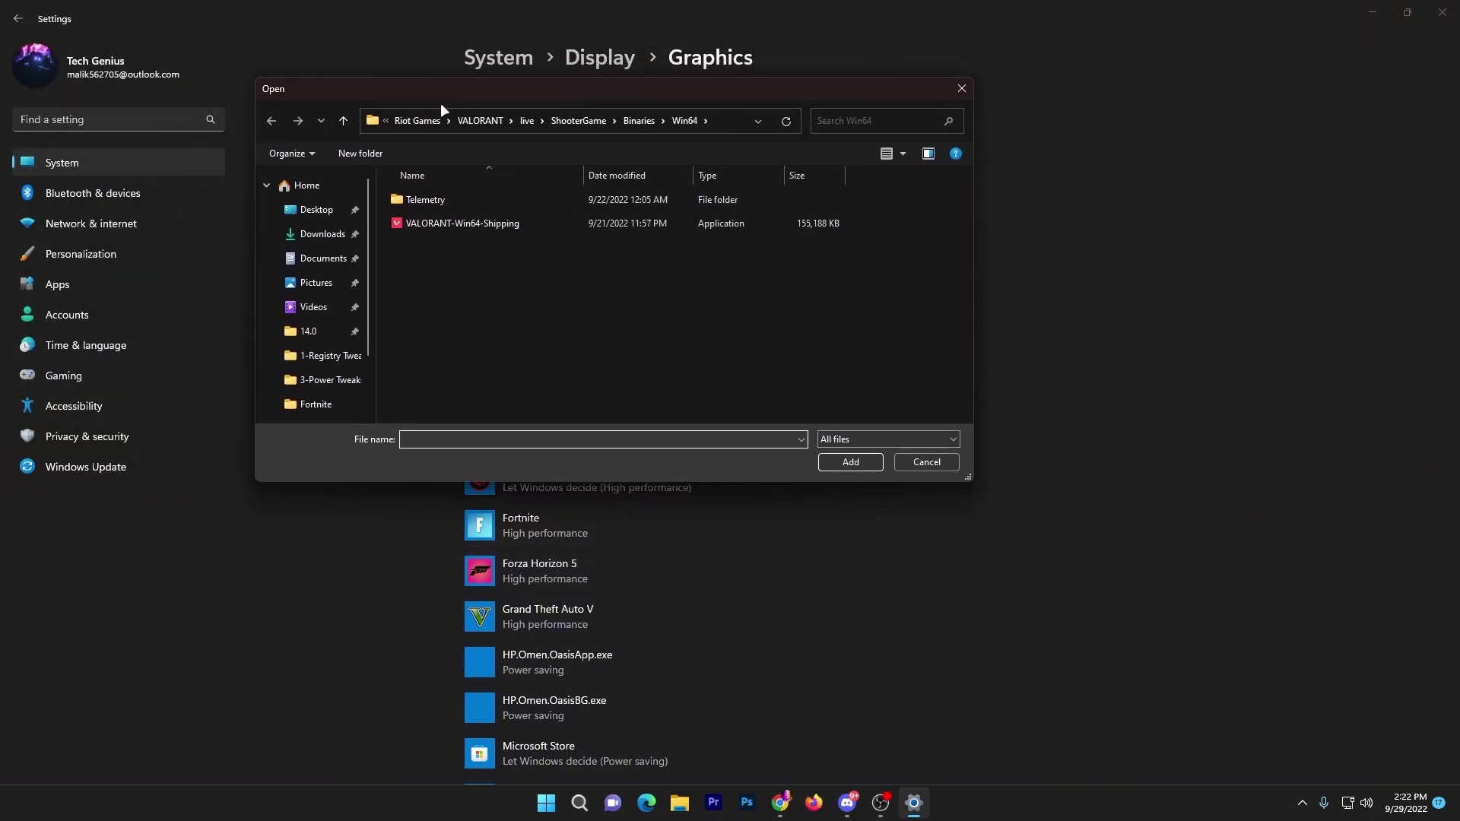
click(386, 120)
click(448, 120)
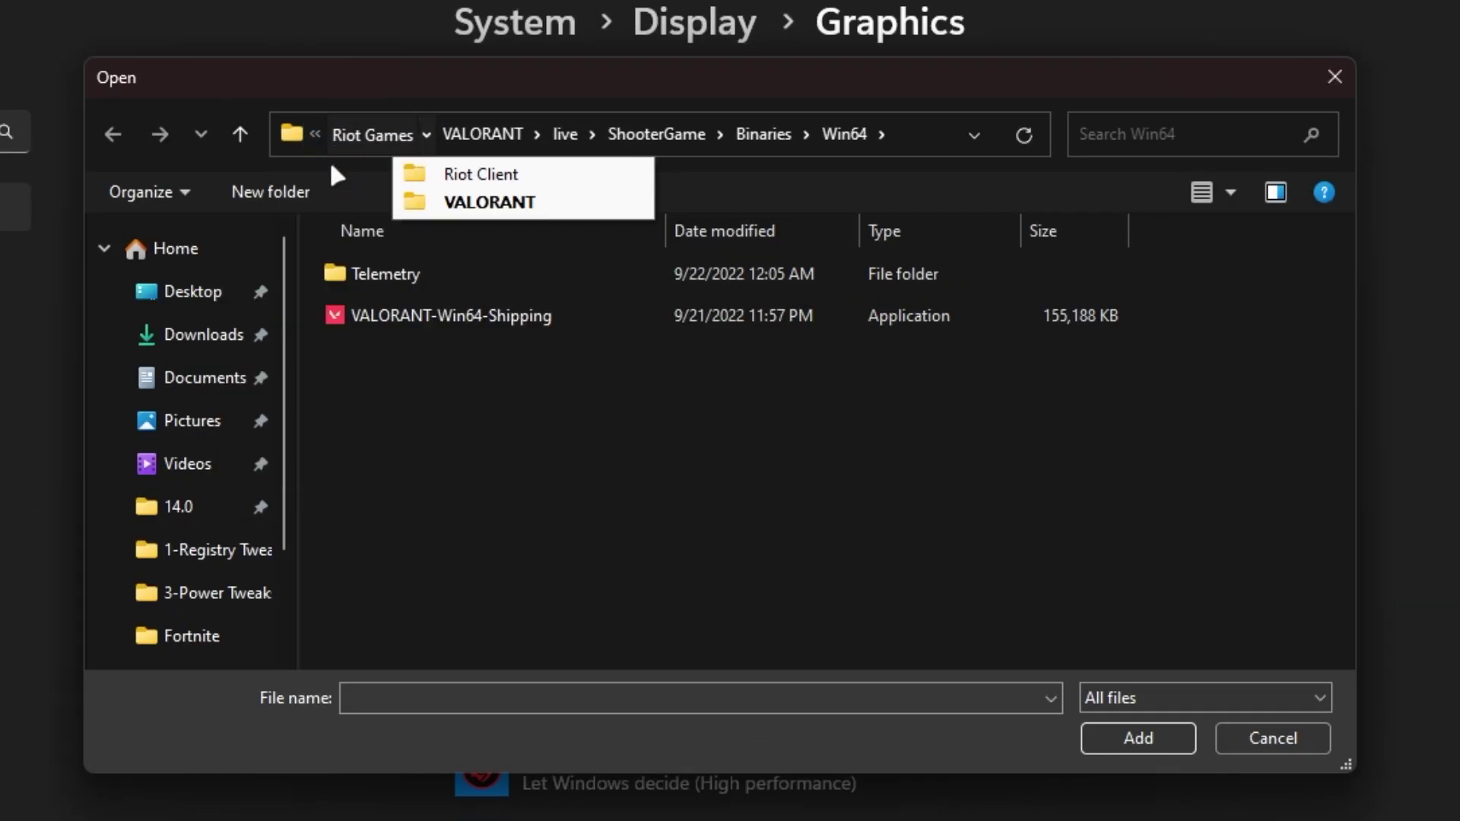
scroll(205, 564, down, 3)
click(190, 595)
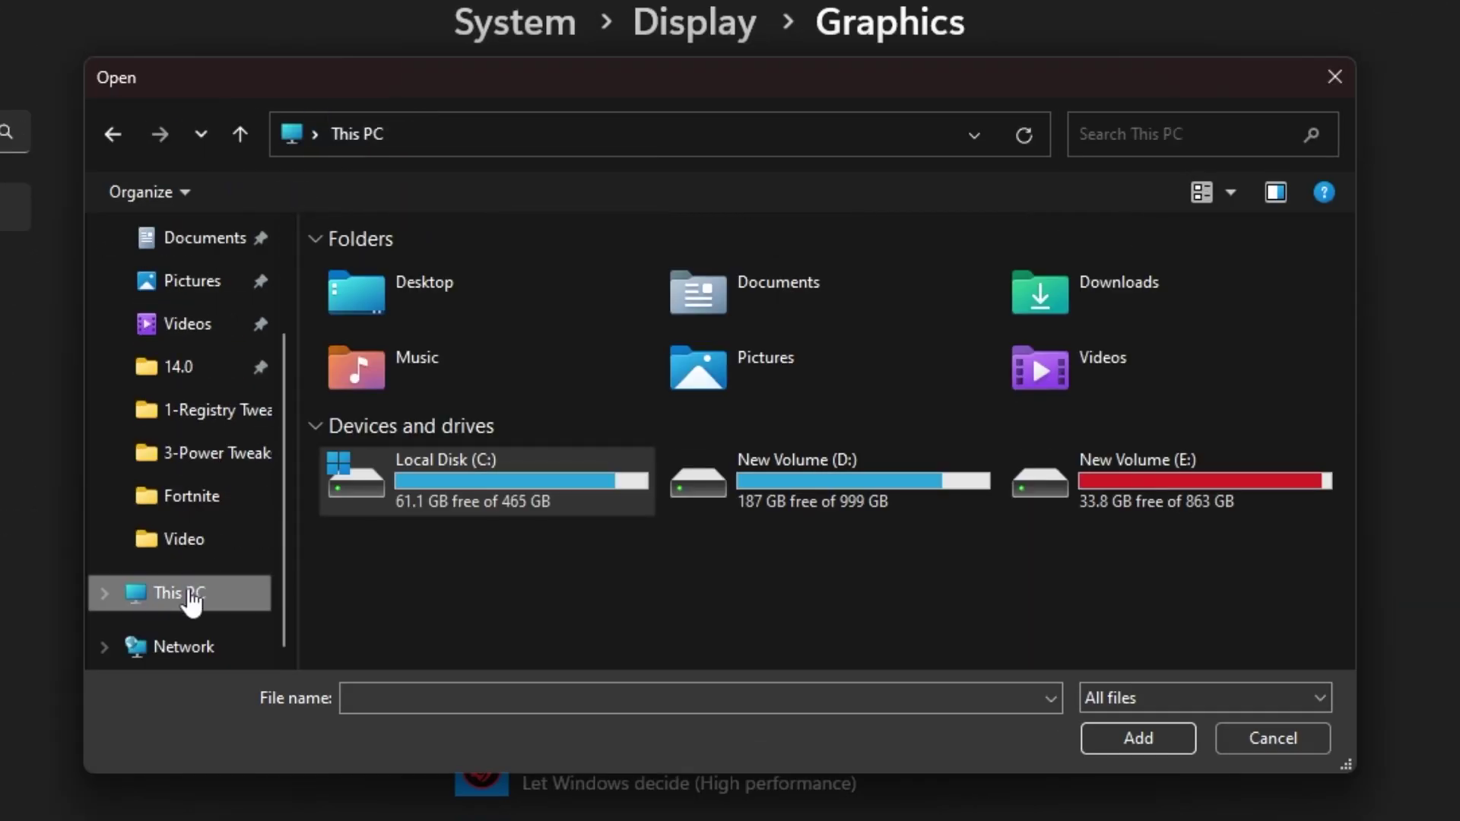
double_click(518, 466)
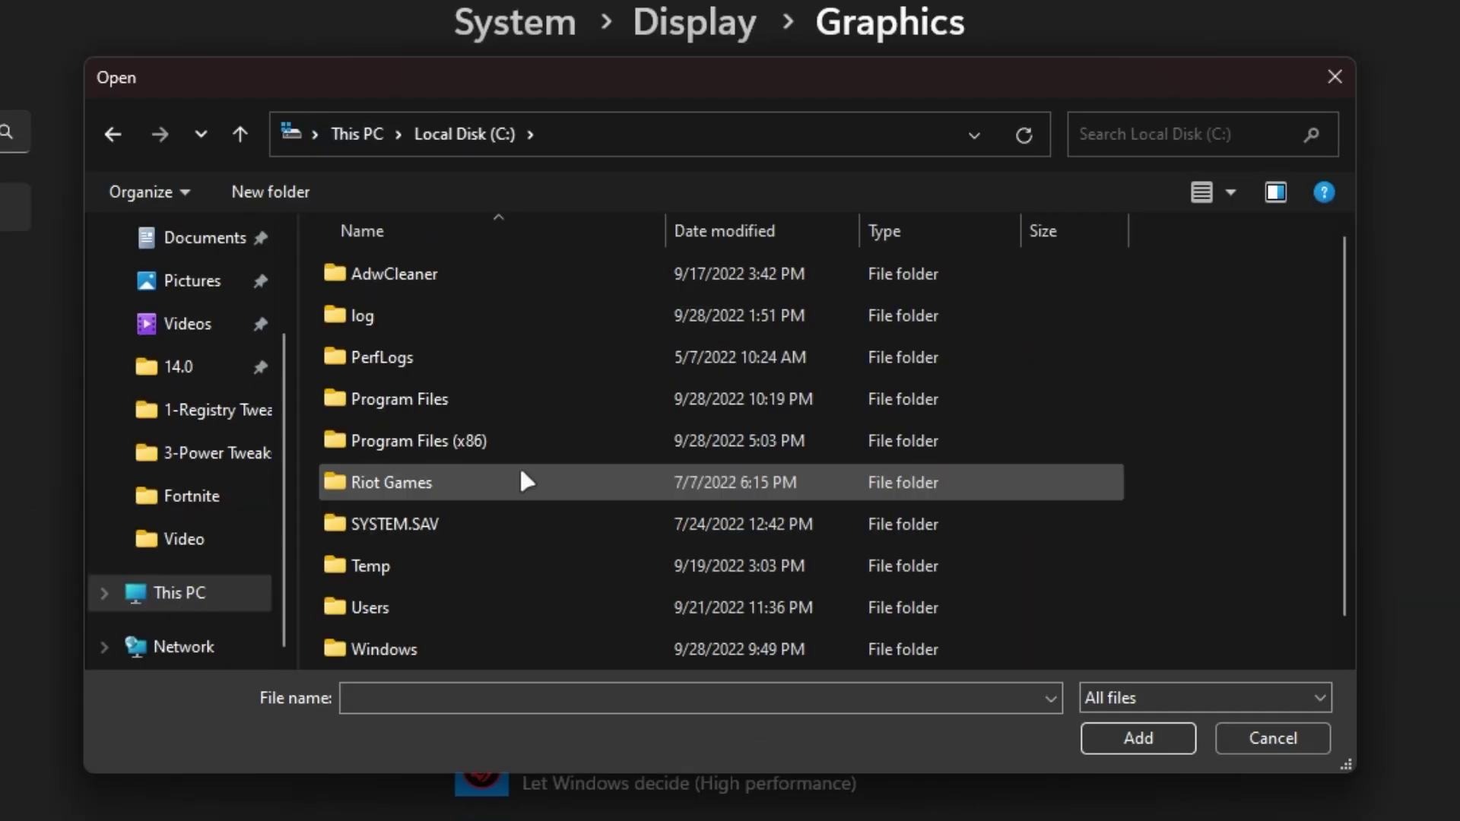
- Add FortniteClient-Win64-Shipping from Program Files\Epic Games\Fortnite\FortniteGame\Binaries\Win64 to the graphics app list
double_click(430, 400)
double_click(416, 440)
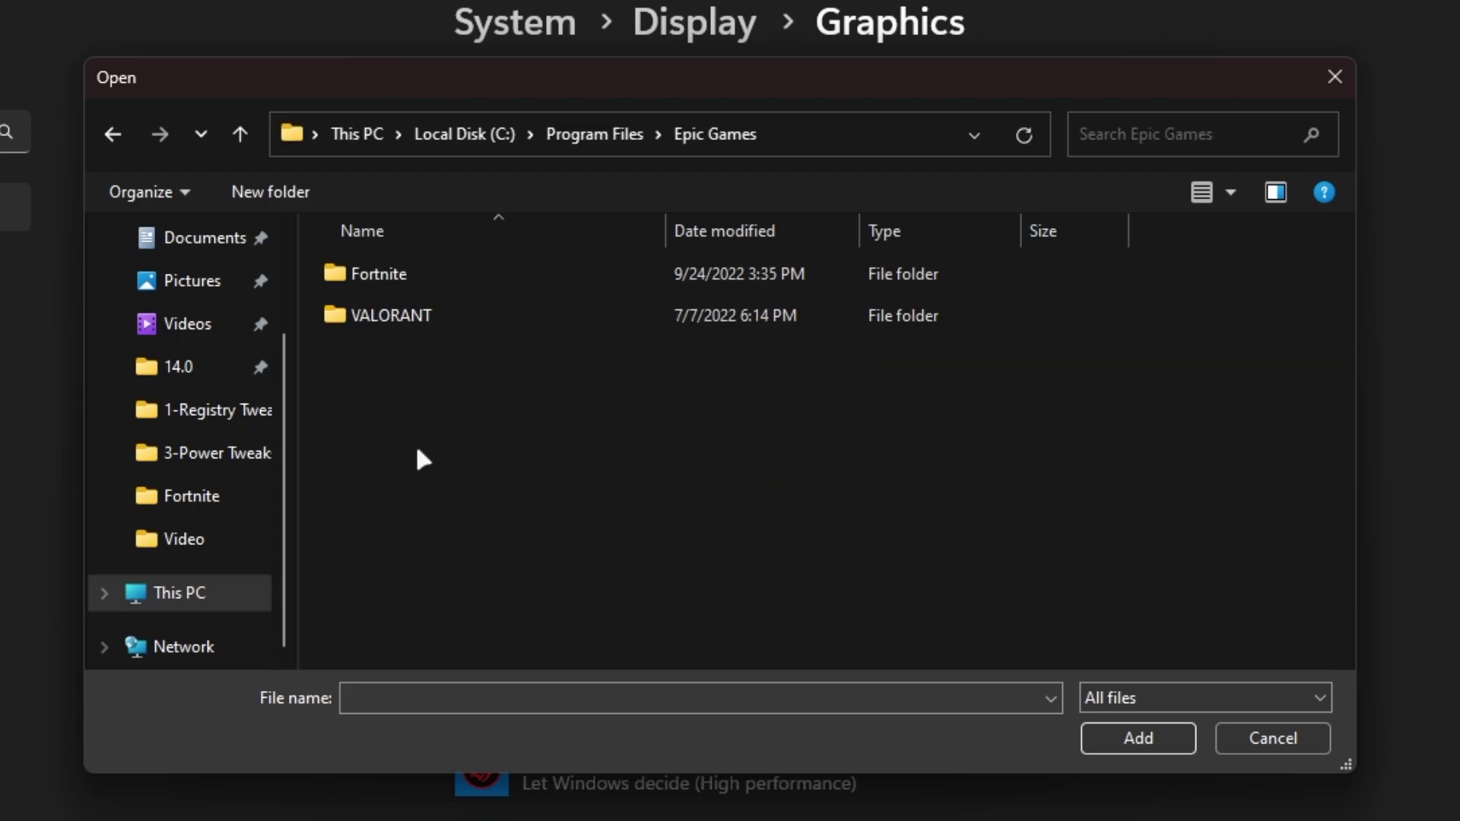
double_click(432, 279)
double_click(399, 403)
double_click(436, 279)
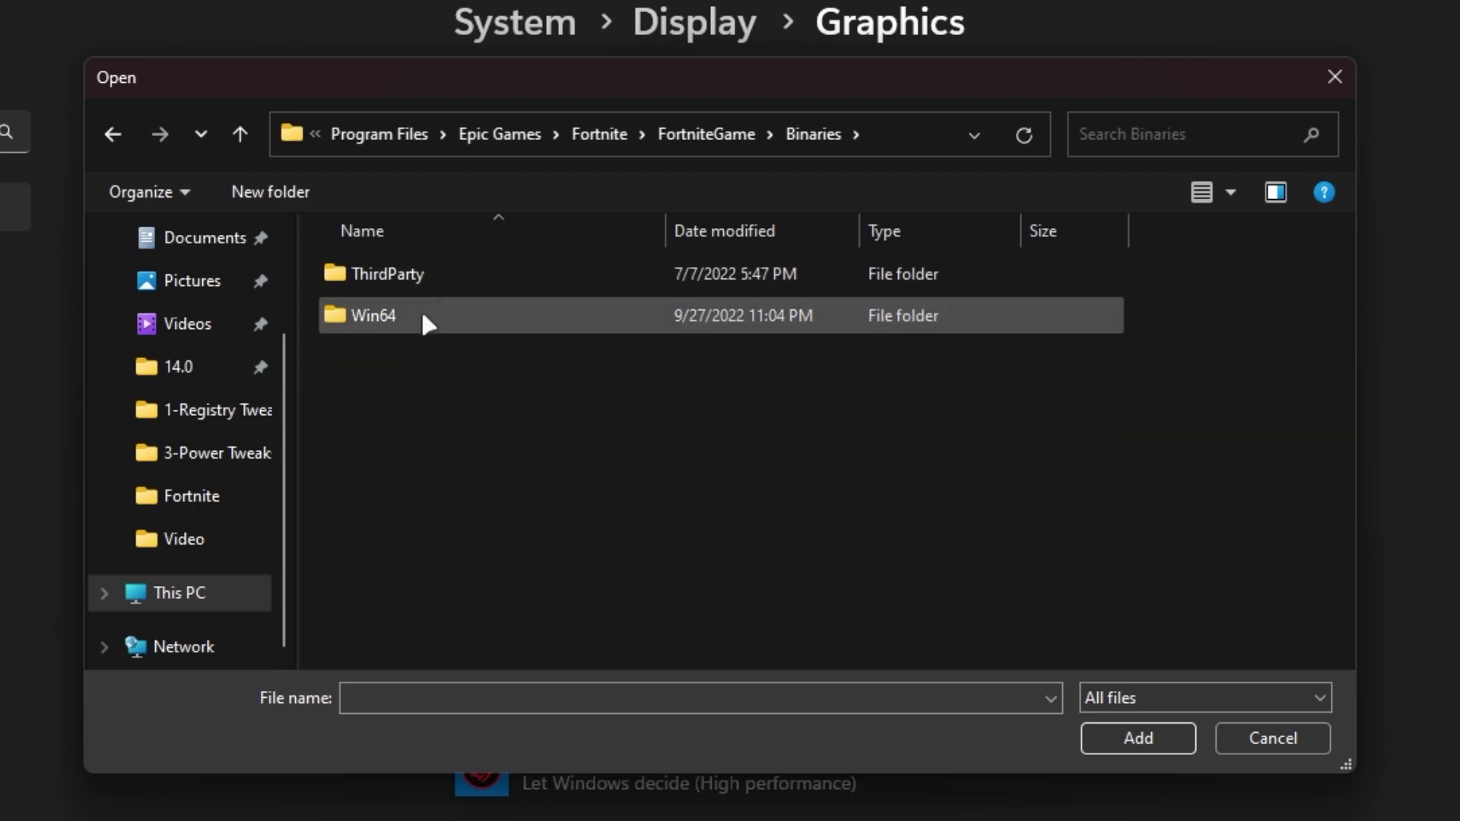
double_click(423, 316)
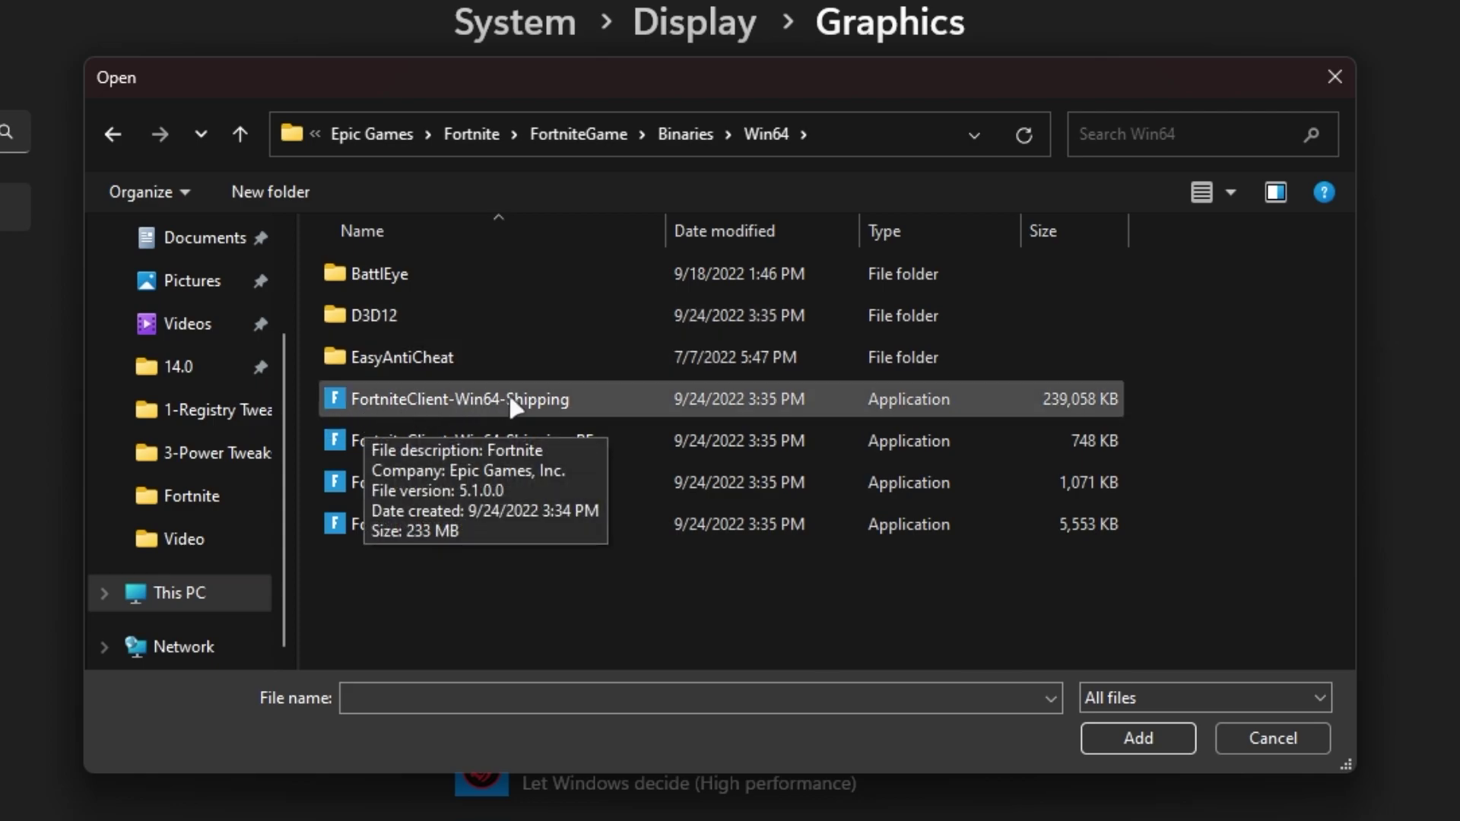
click(545, 400)
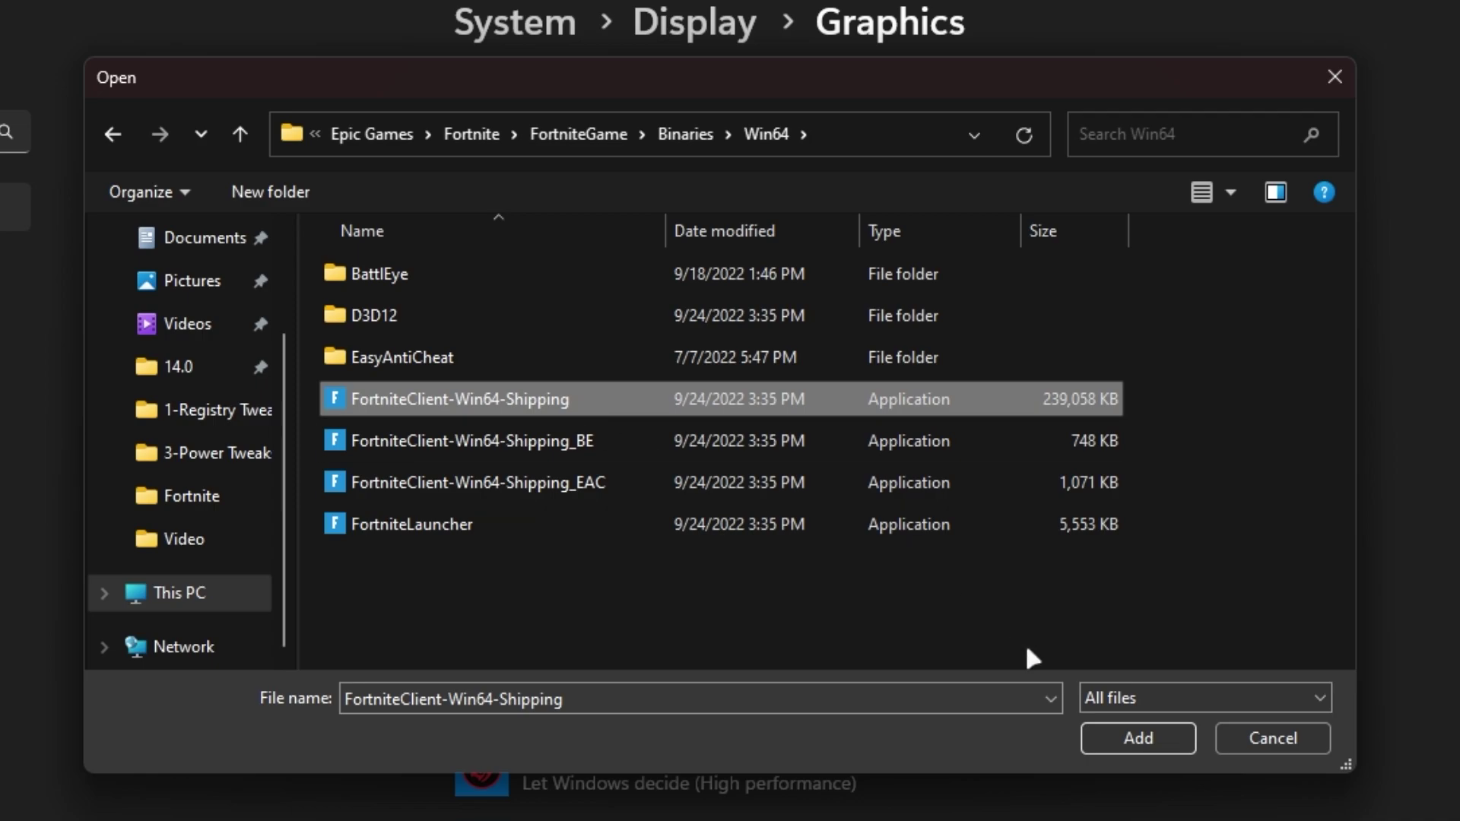
click(1118, 738)
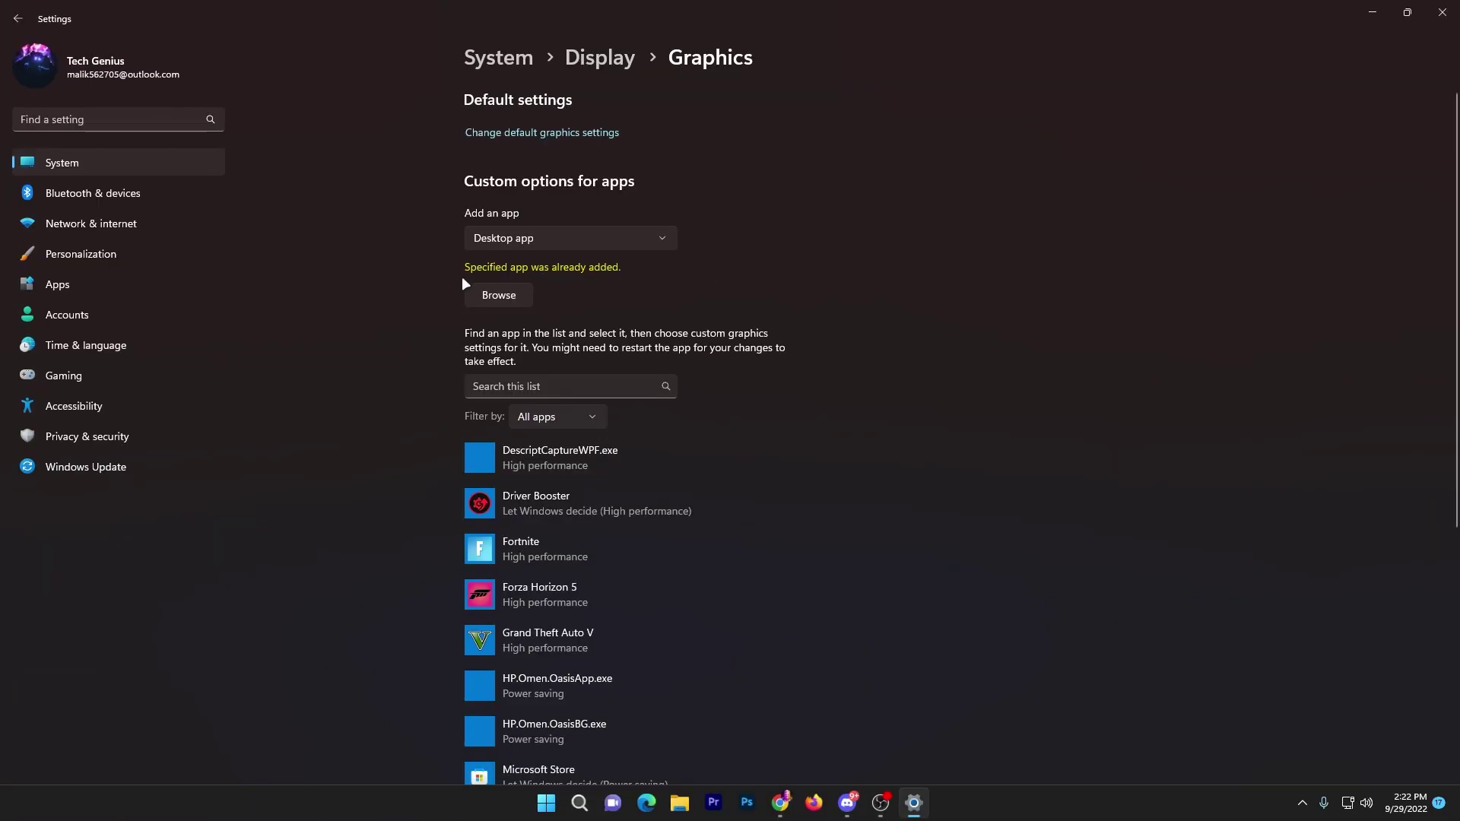
- Set Fortnite's graphics preference to High performance and save it
scroll(545, 319, down, 2)
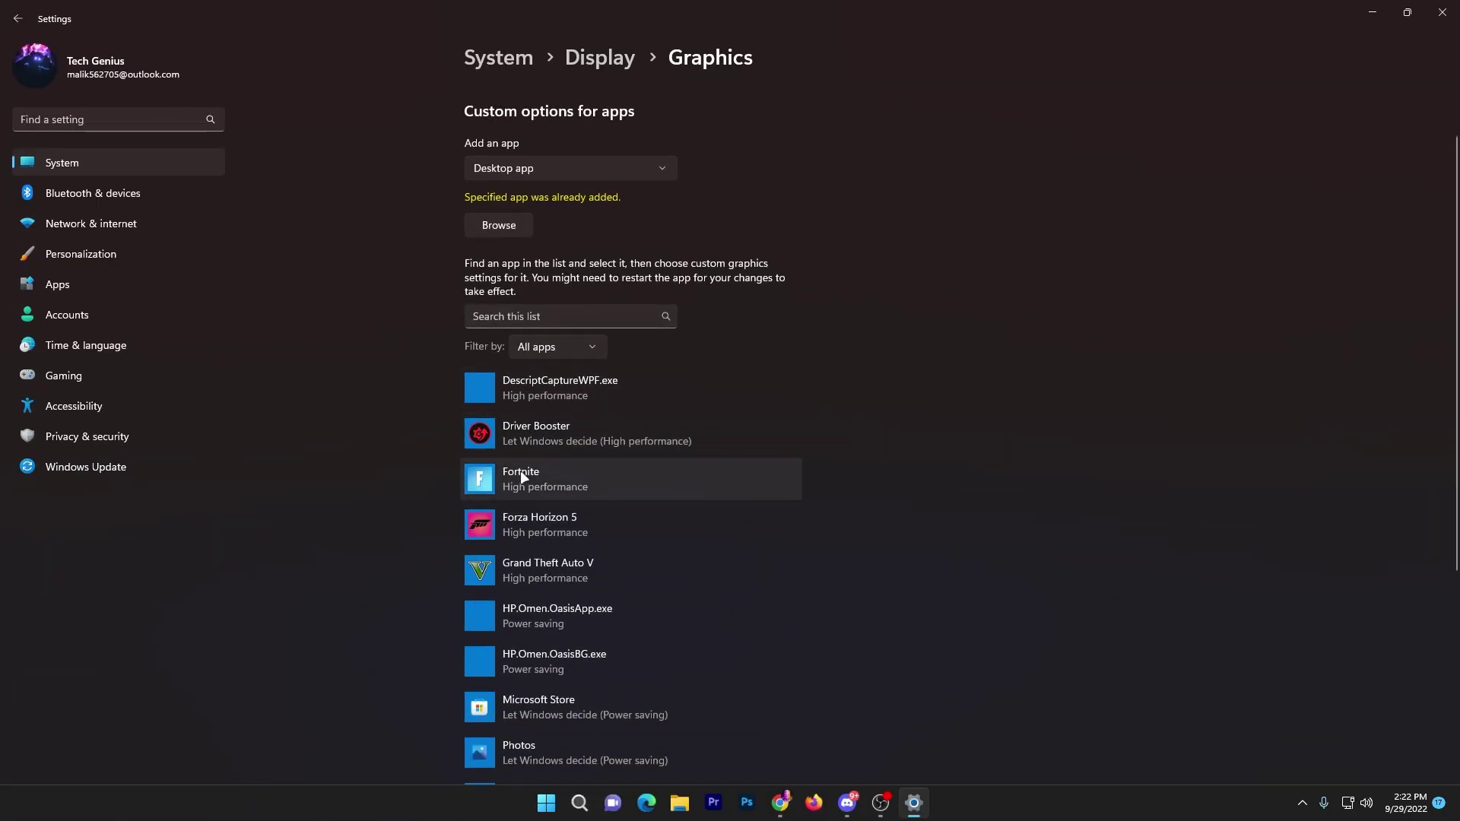
click(523, 473)
click(714, 559)
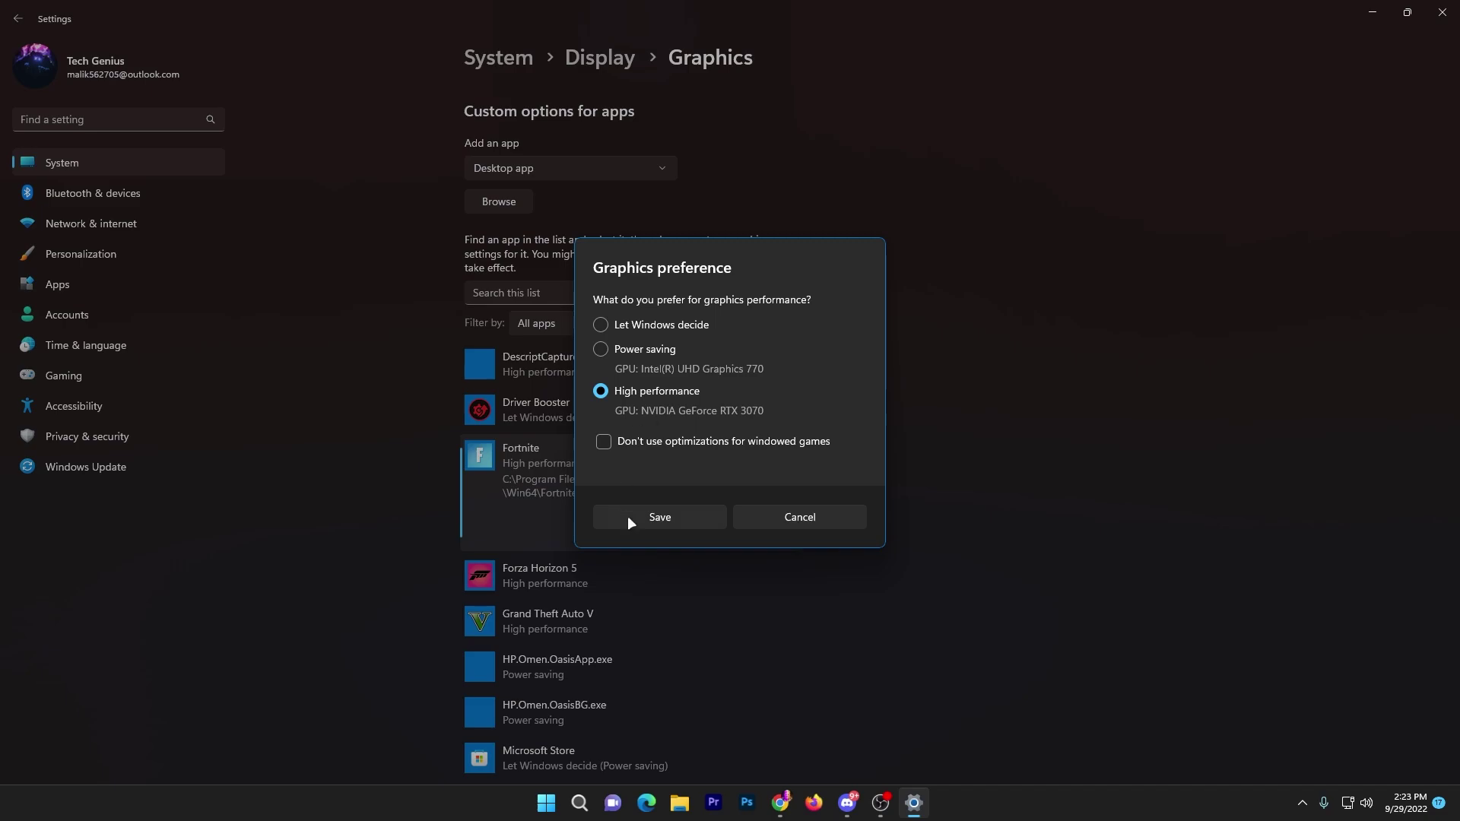
click(660, 517)
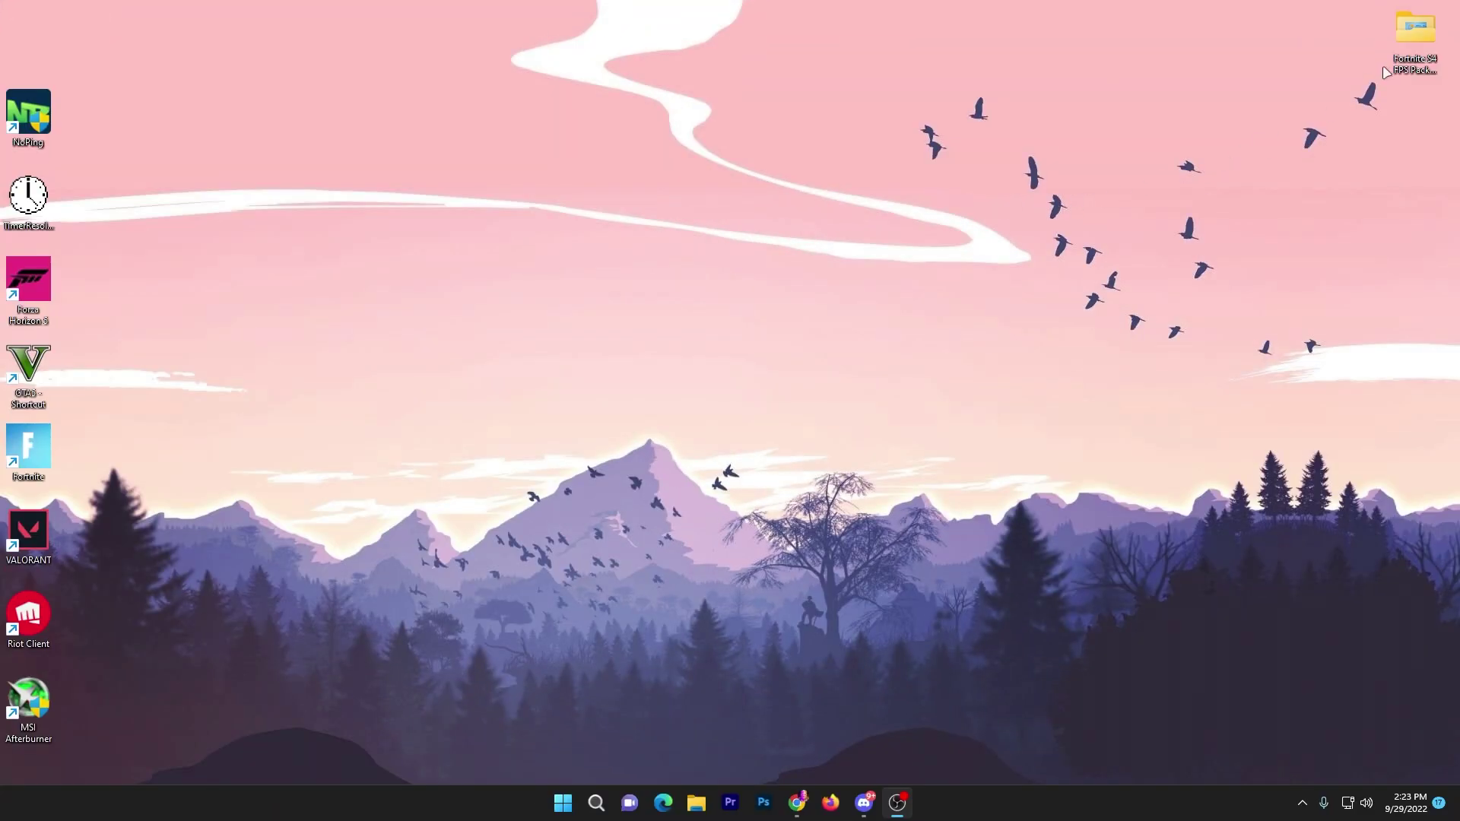
drag(1386, 71, 576, 235)
- Drag the Fortnite S4 FPS Pack - Ripex folder to the desktop centre and open it
drag(562, 142, 865, 399)
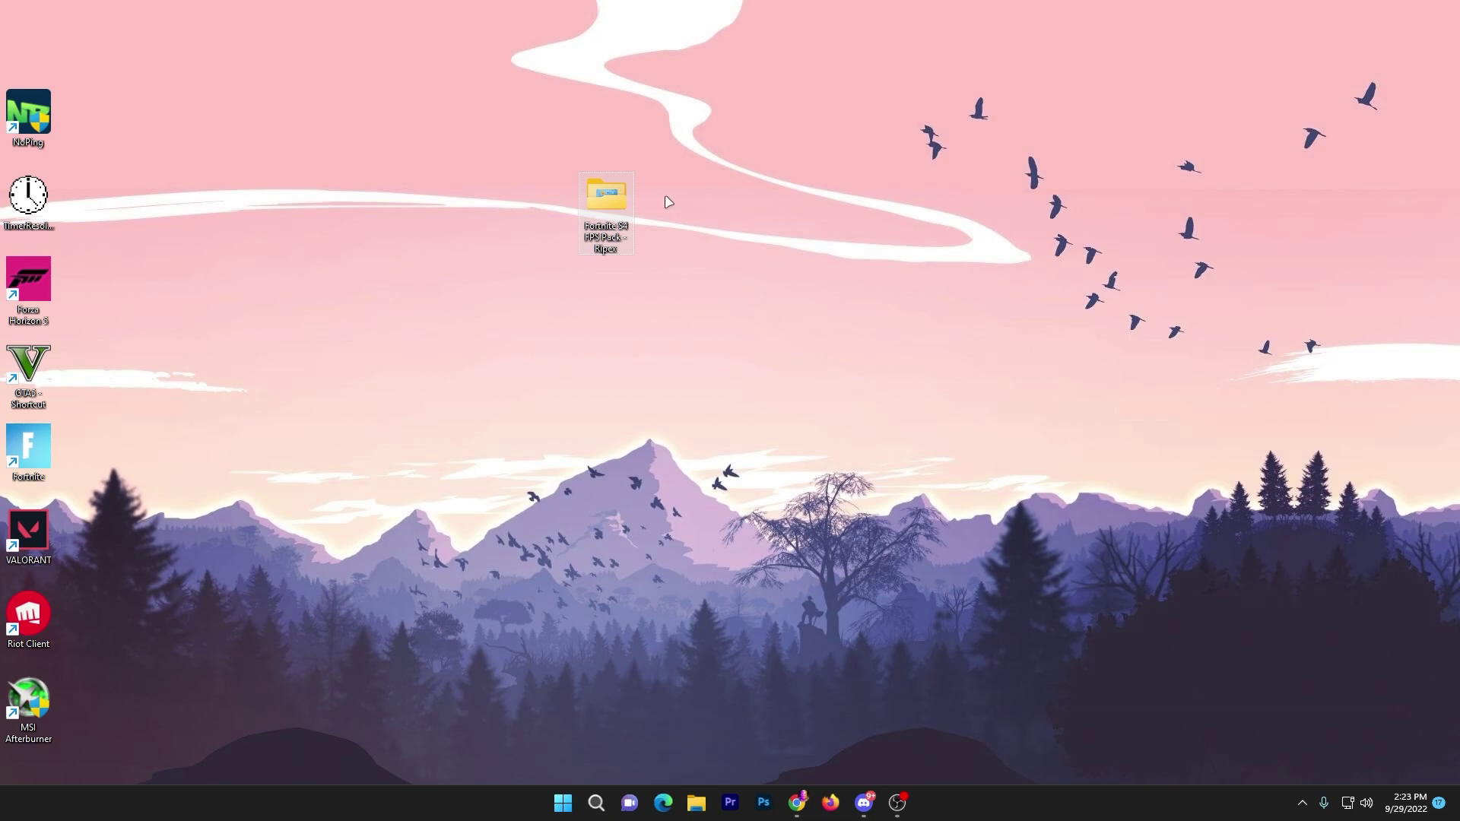
drag(528, 143, 705, 334)
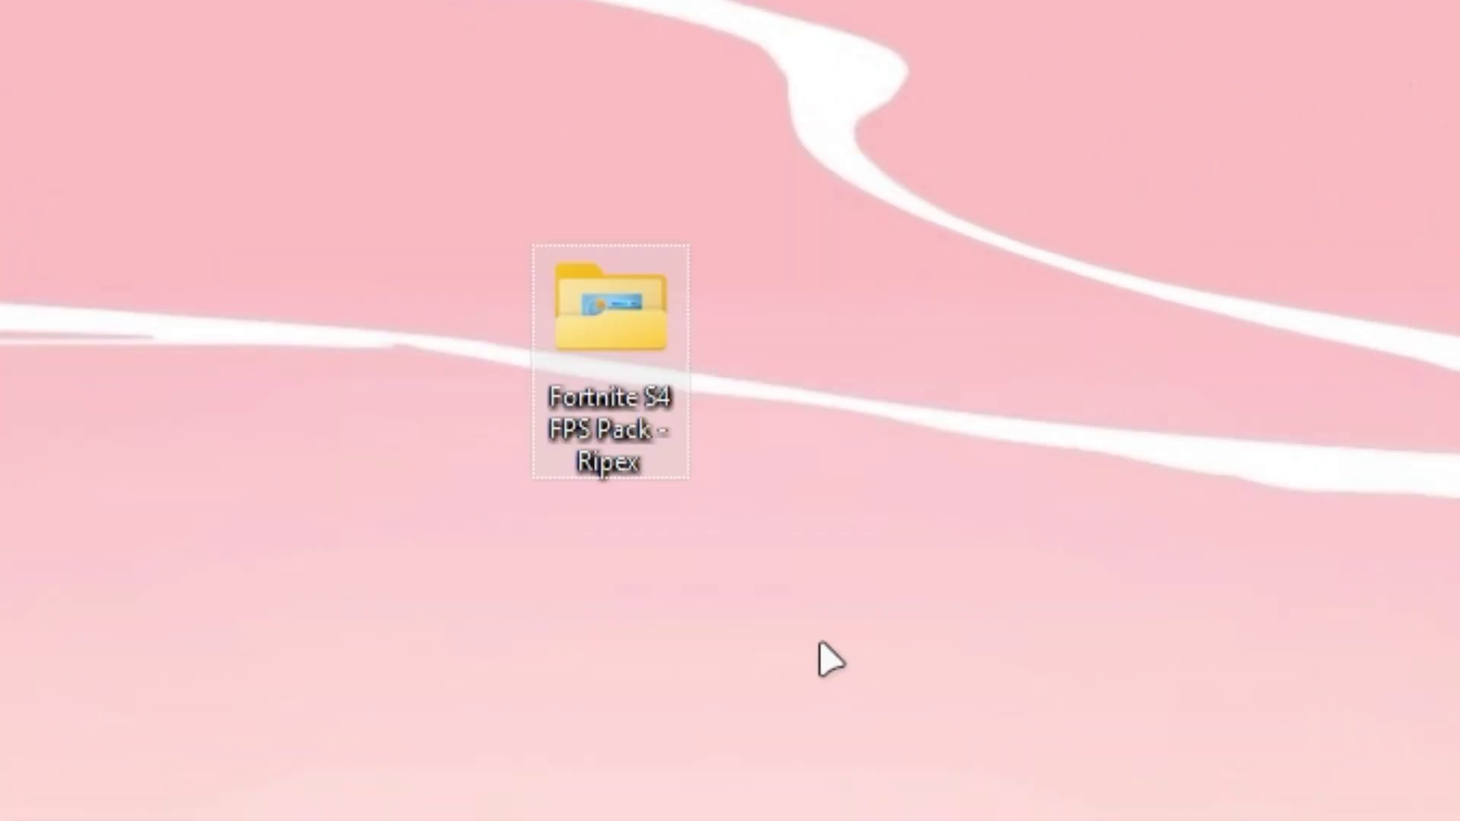
double_click(627, 327)
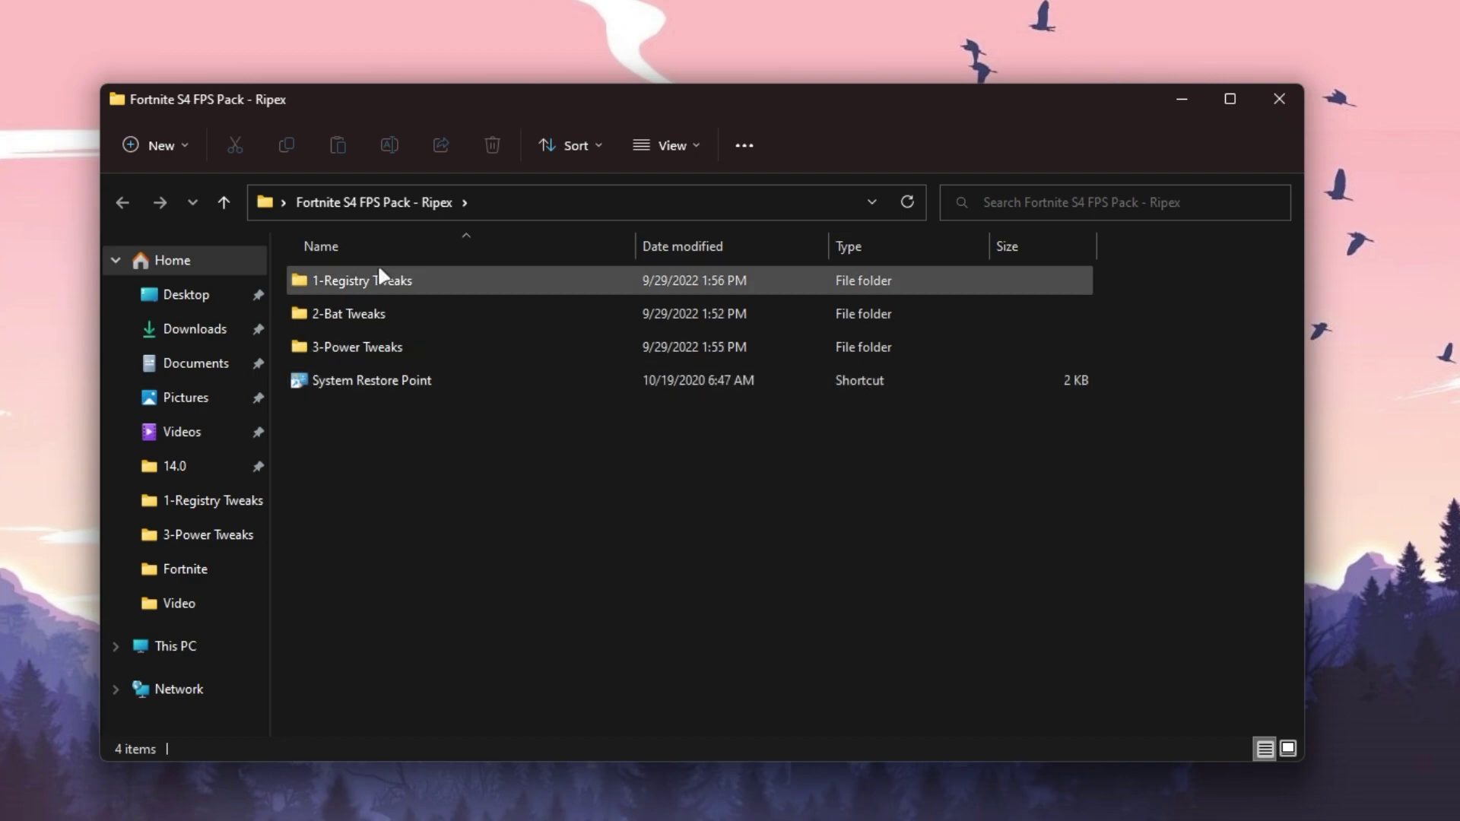
- Open 1-Registry Tweaks and merge the CPU Speed registry file
double_click(425, 282)
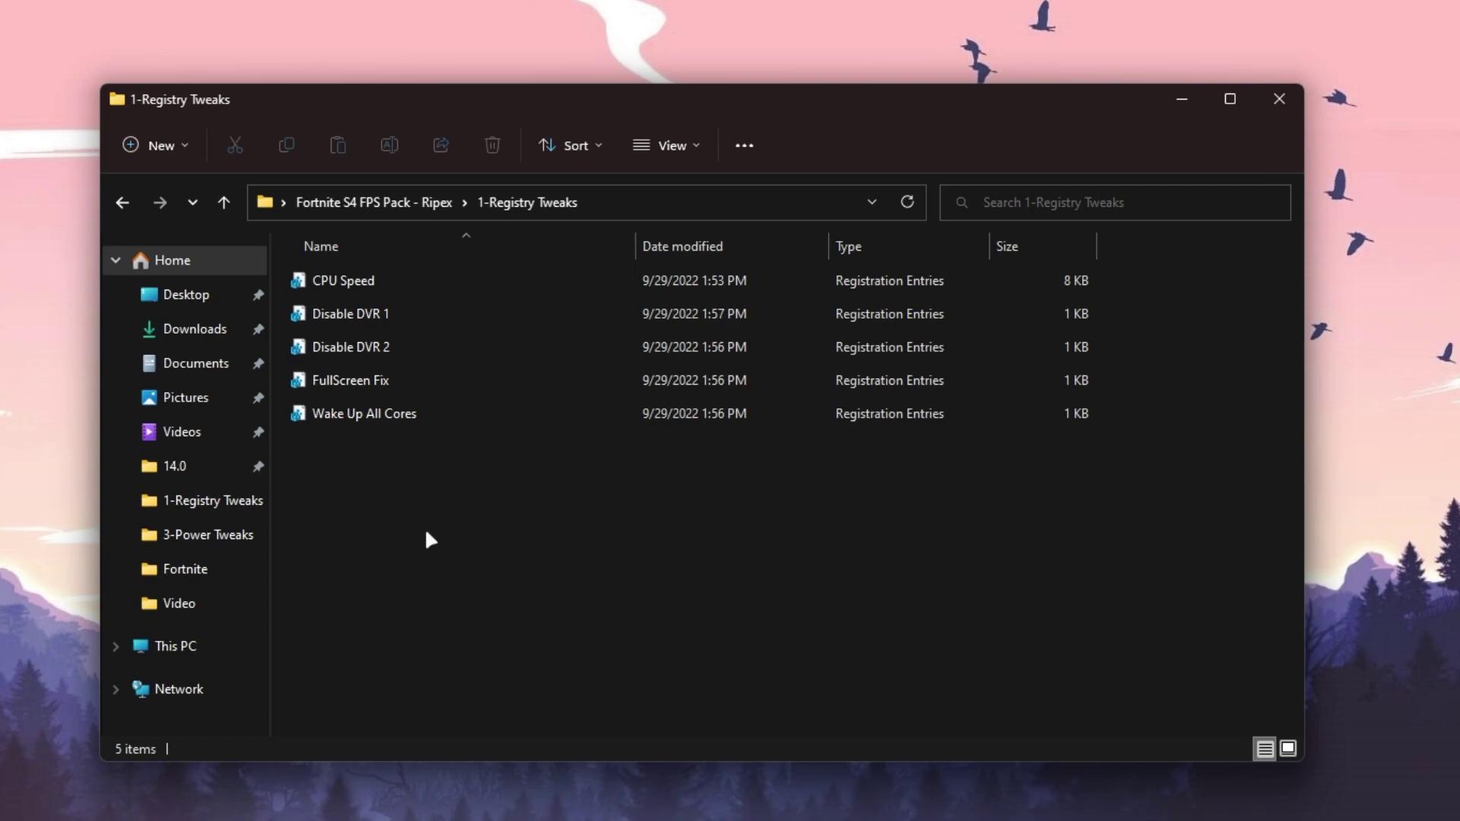
drag(427, 533, 1060, 288)
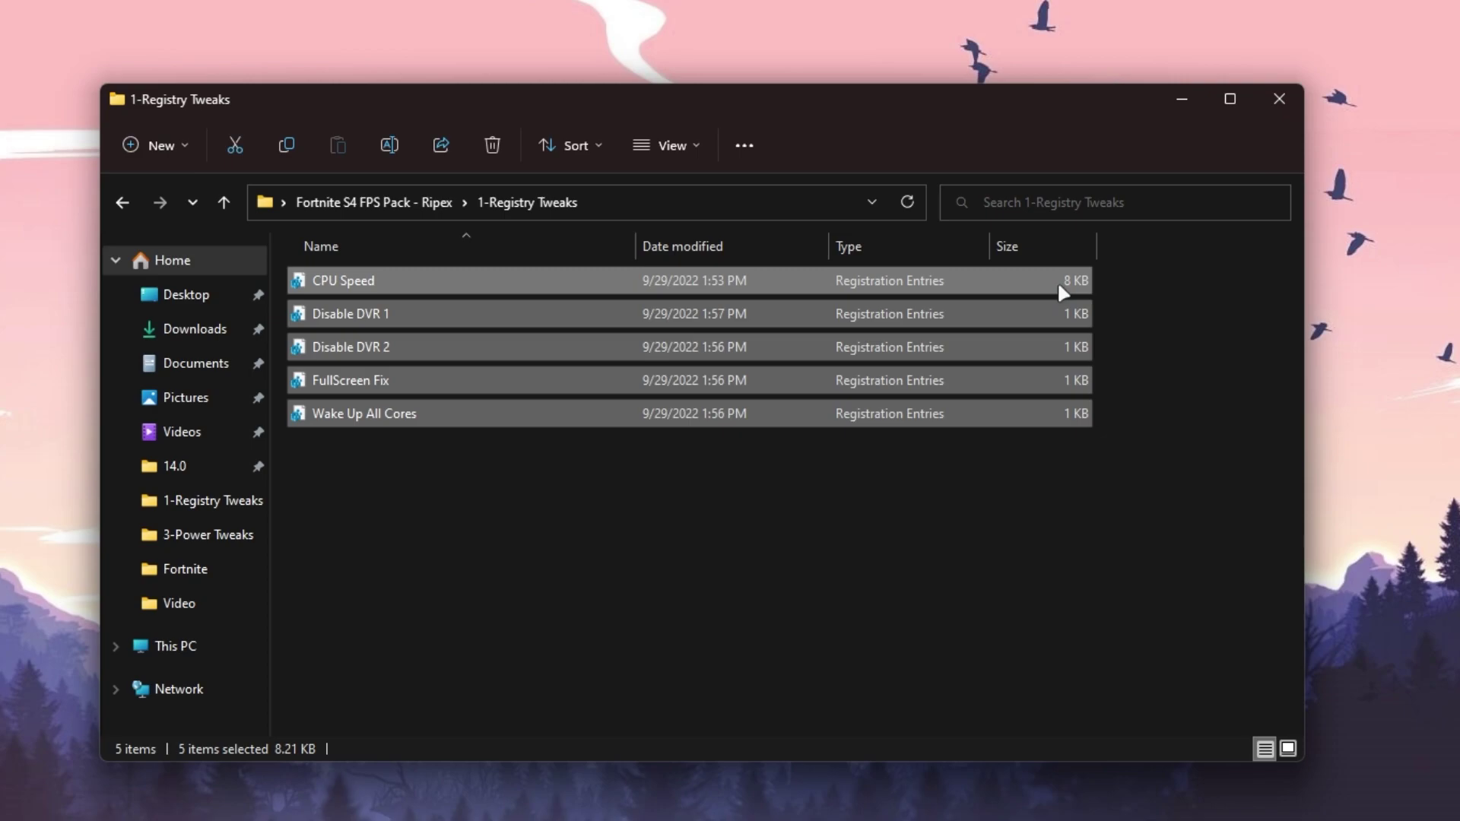
click(436, 585)
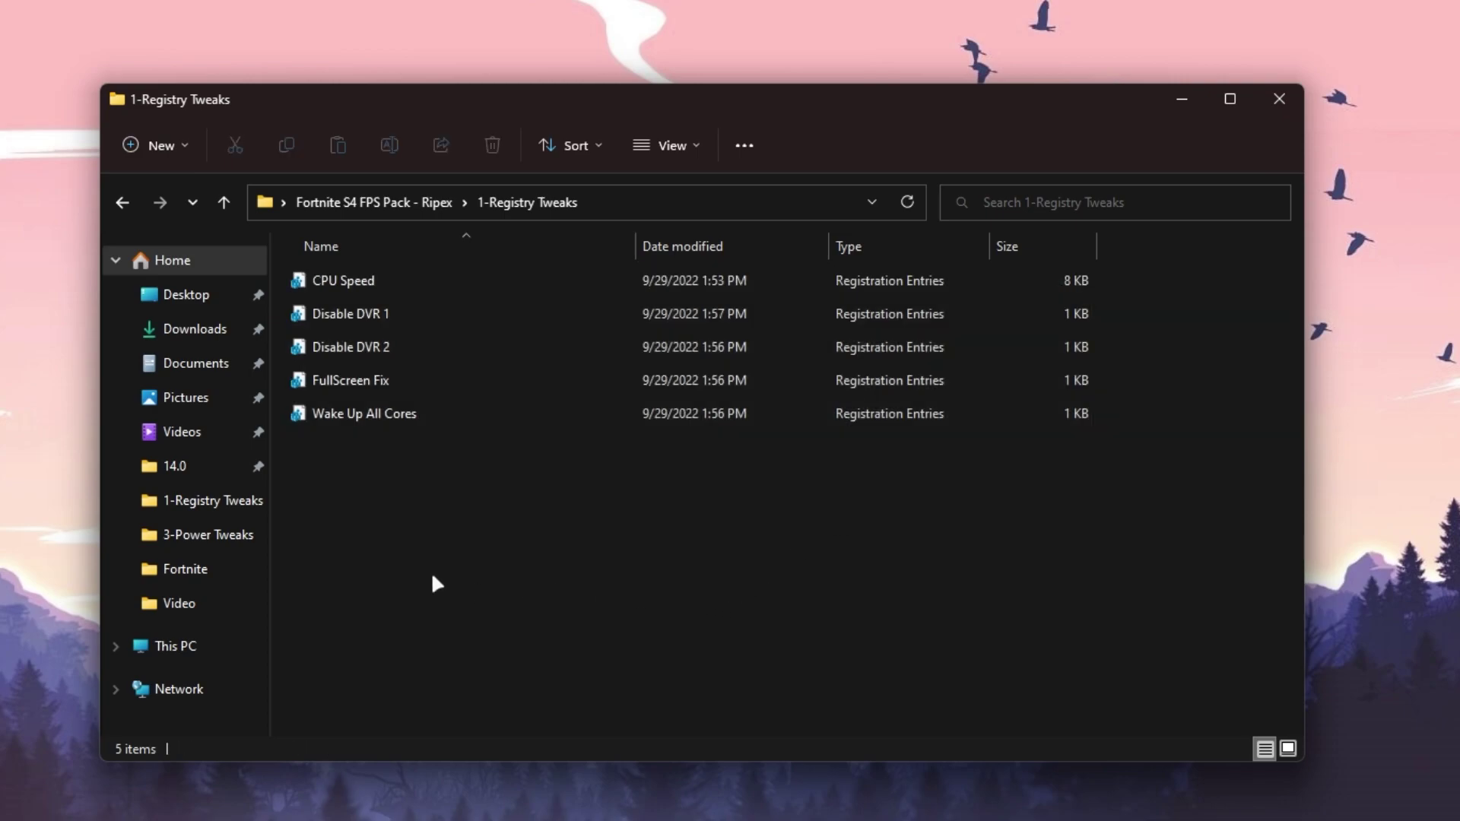
double_click(338, 284)
click(572, 652)
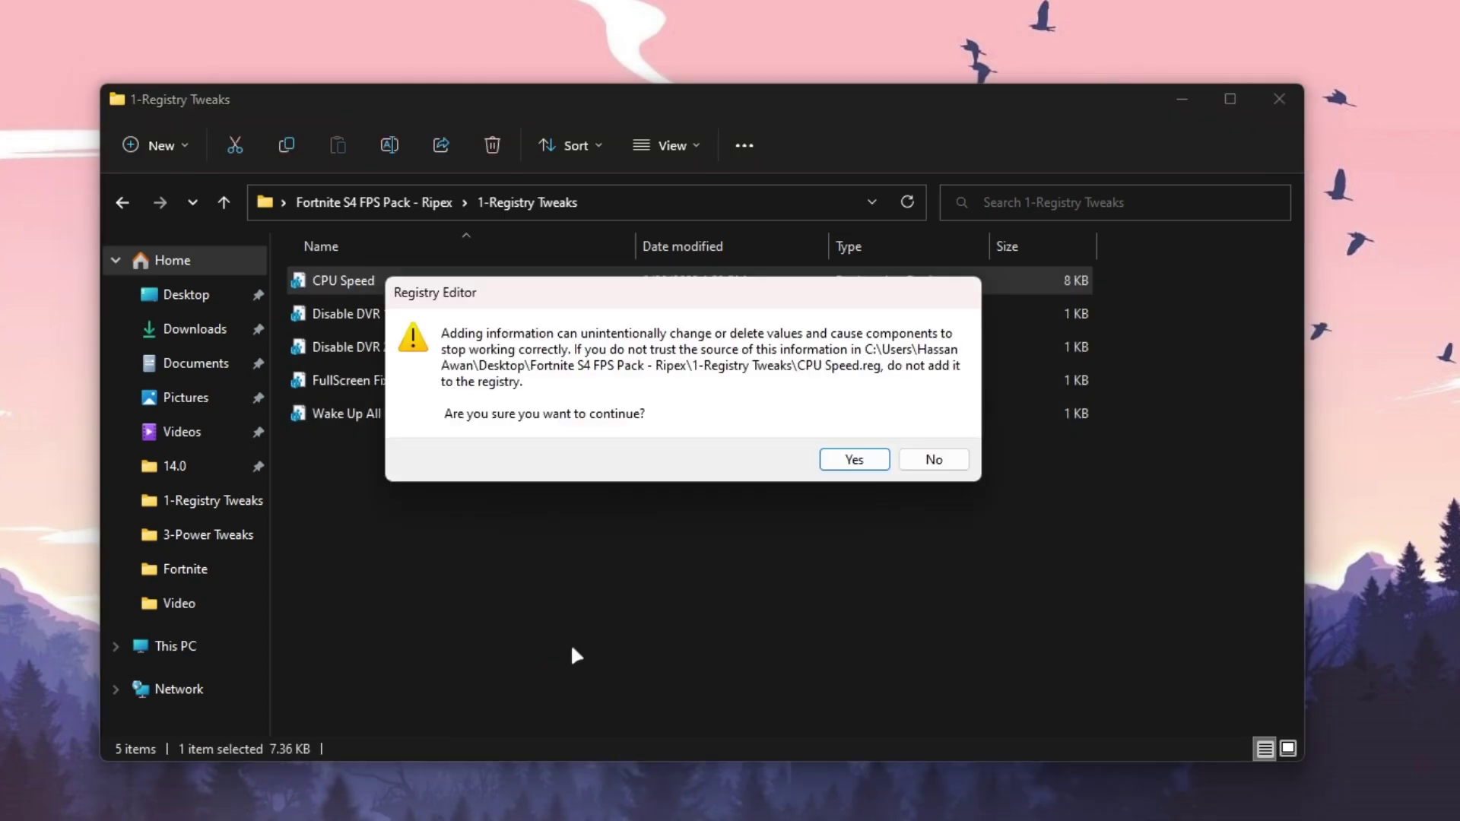
click(852, 461)
click(934, 428)
- Merge the Disable DVR 1 and Disable DVR 2 registry files
drag(327, 512, 791, 304)
double_click(370, 321)
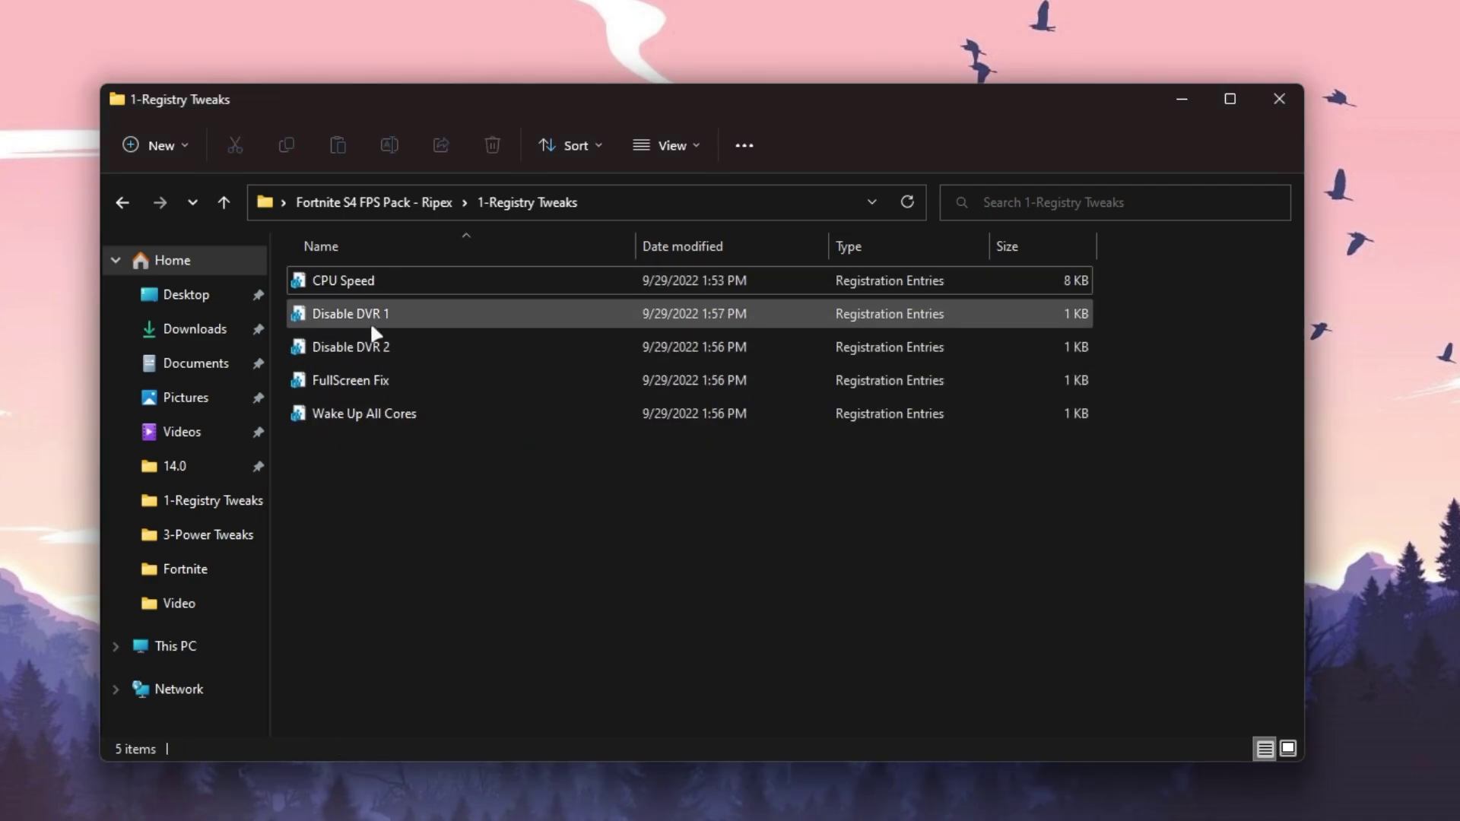
click(616, 651)
click(851, 460)
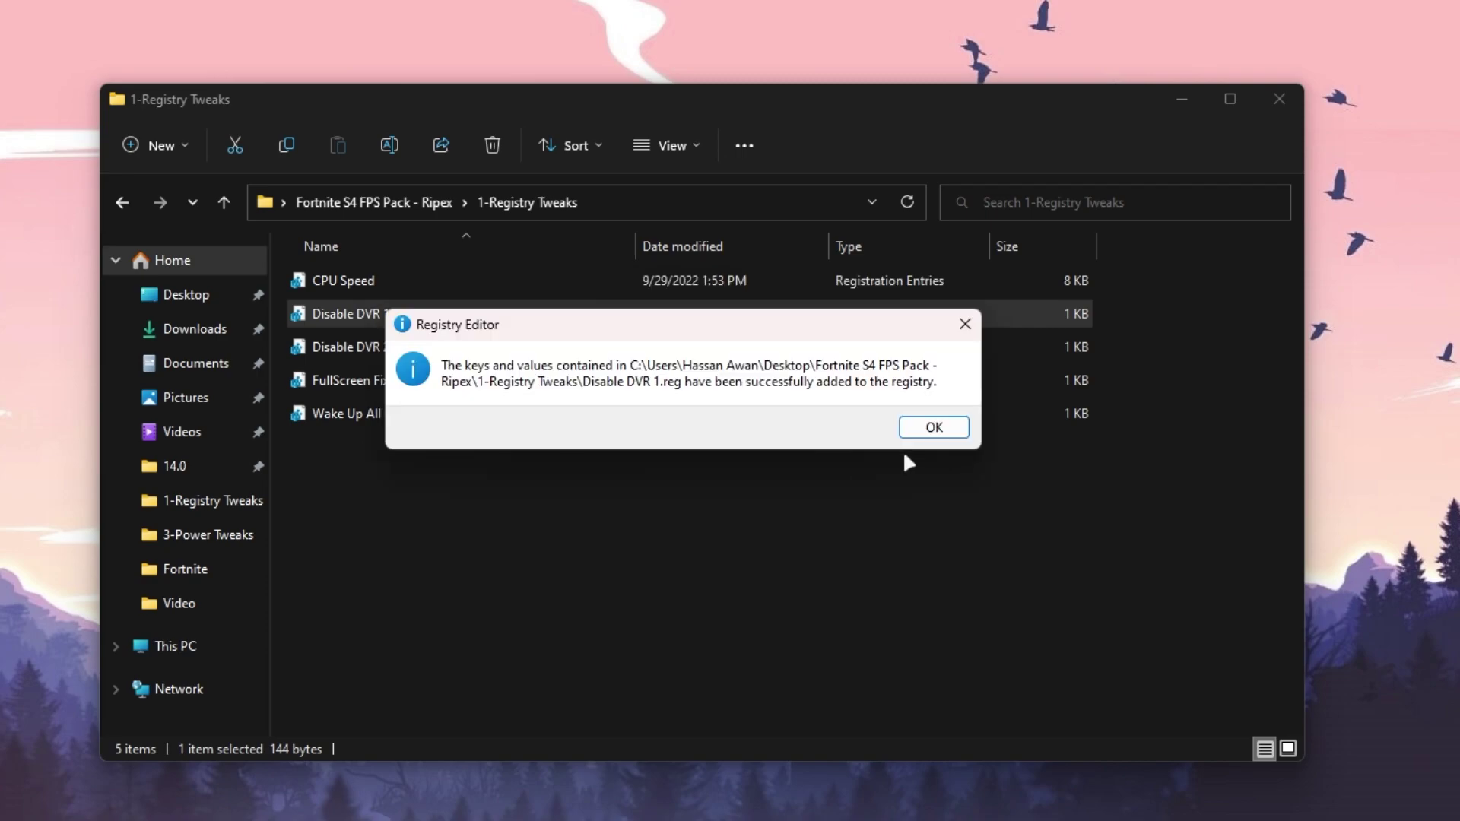
click(932, 427)
click(455, 349)
double_click(454, 351)
click(613, 652)
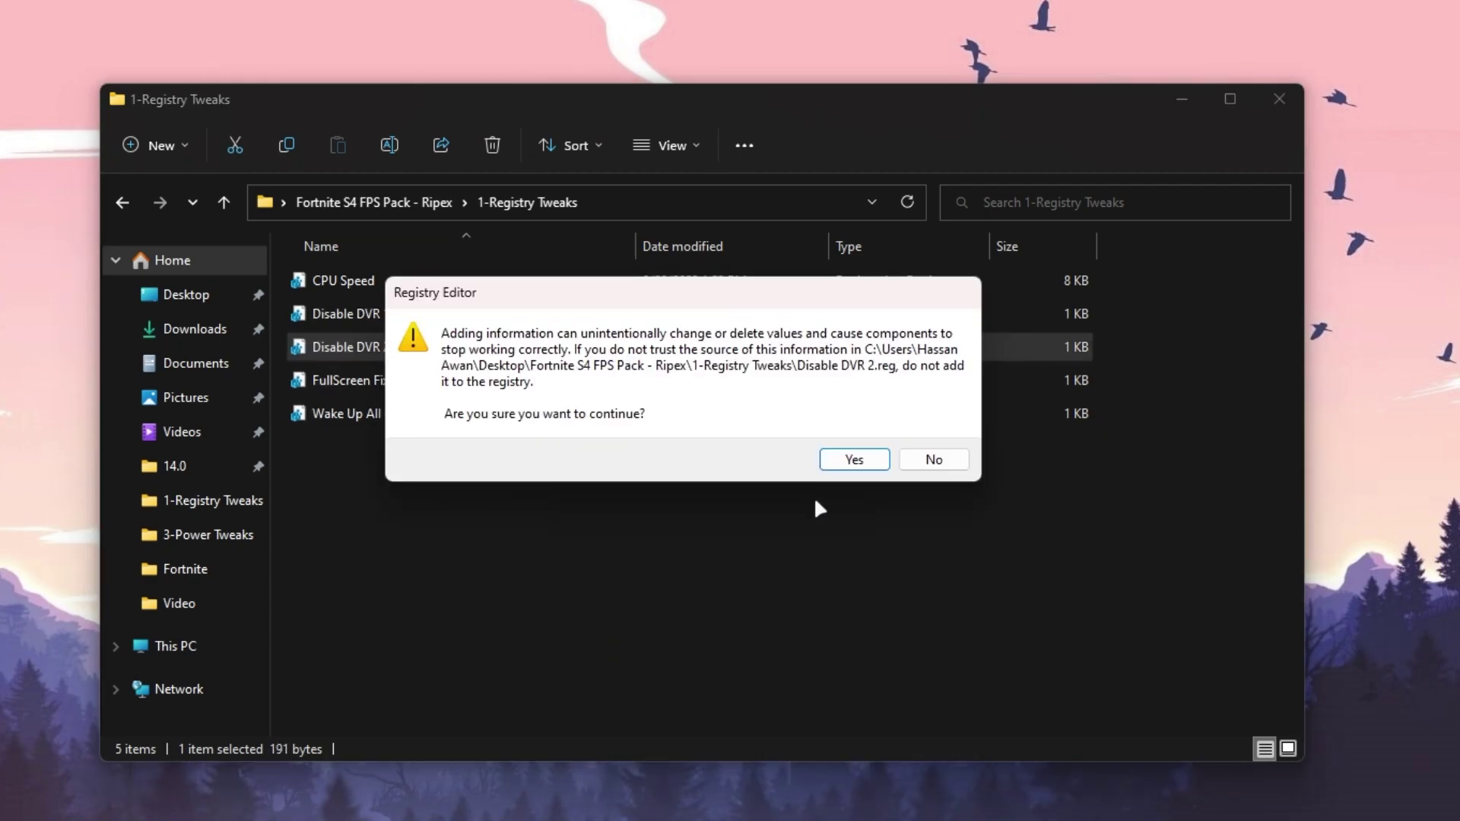
click(848, 460)
key(Return)
- Merge the FullScreen Fix and Wake Up All Cores registry files
double_click(482, 388)
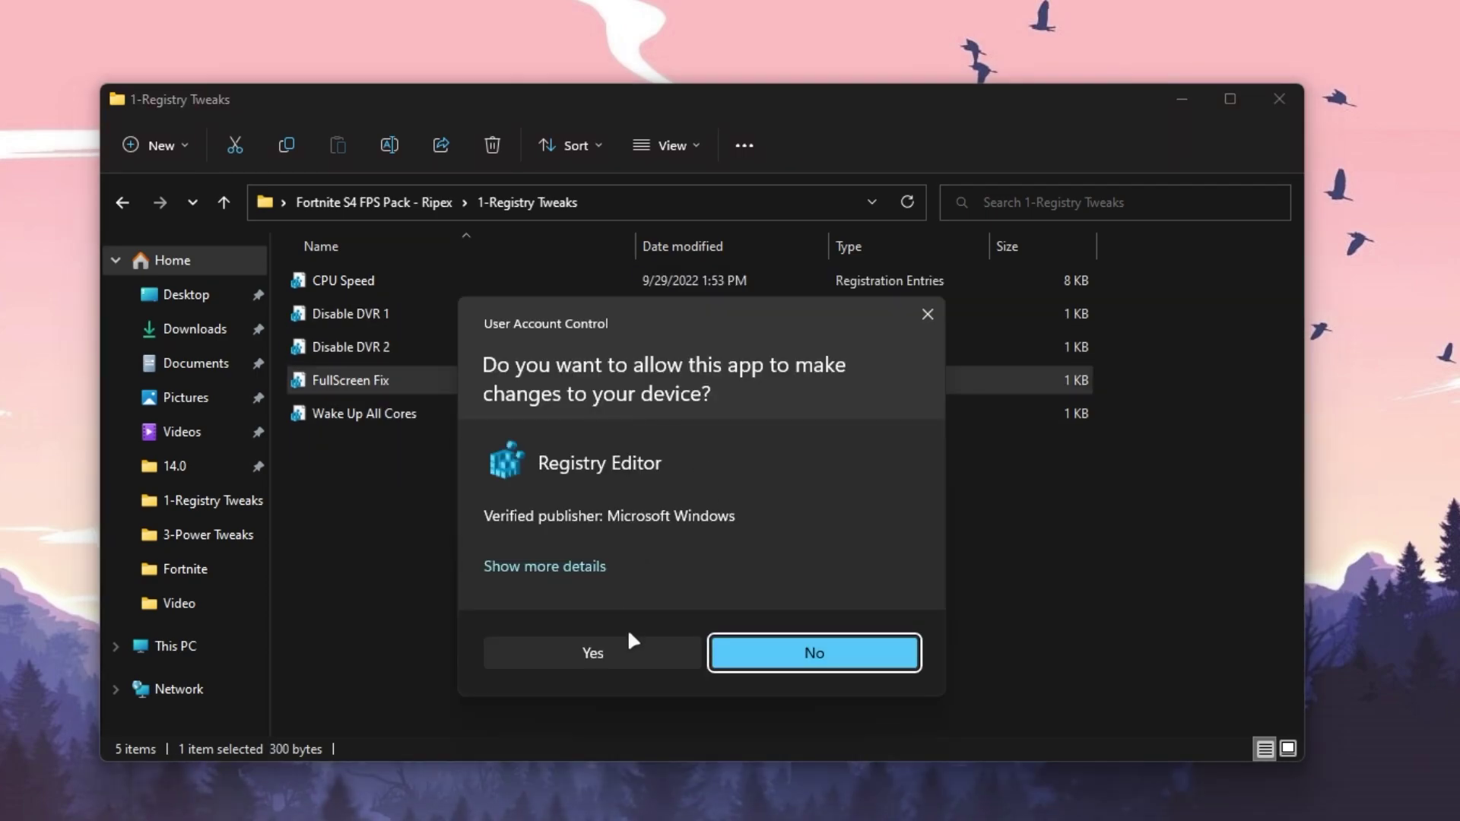
click(634, 647)
click(864, 465)
click(936, 428)
double_click(555, 413)
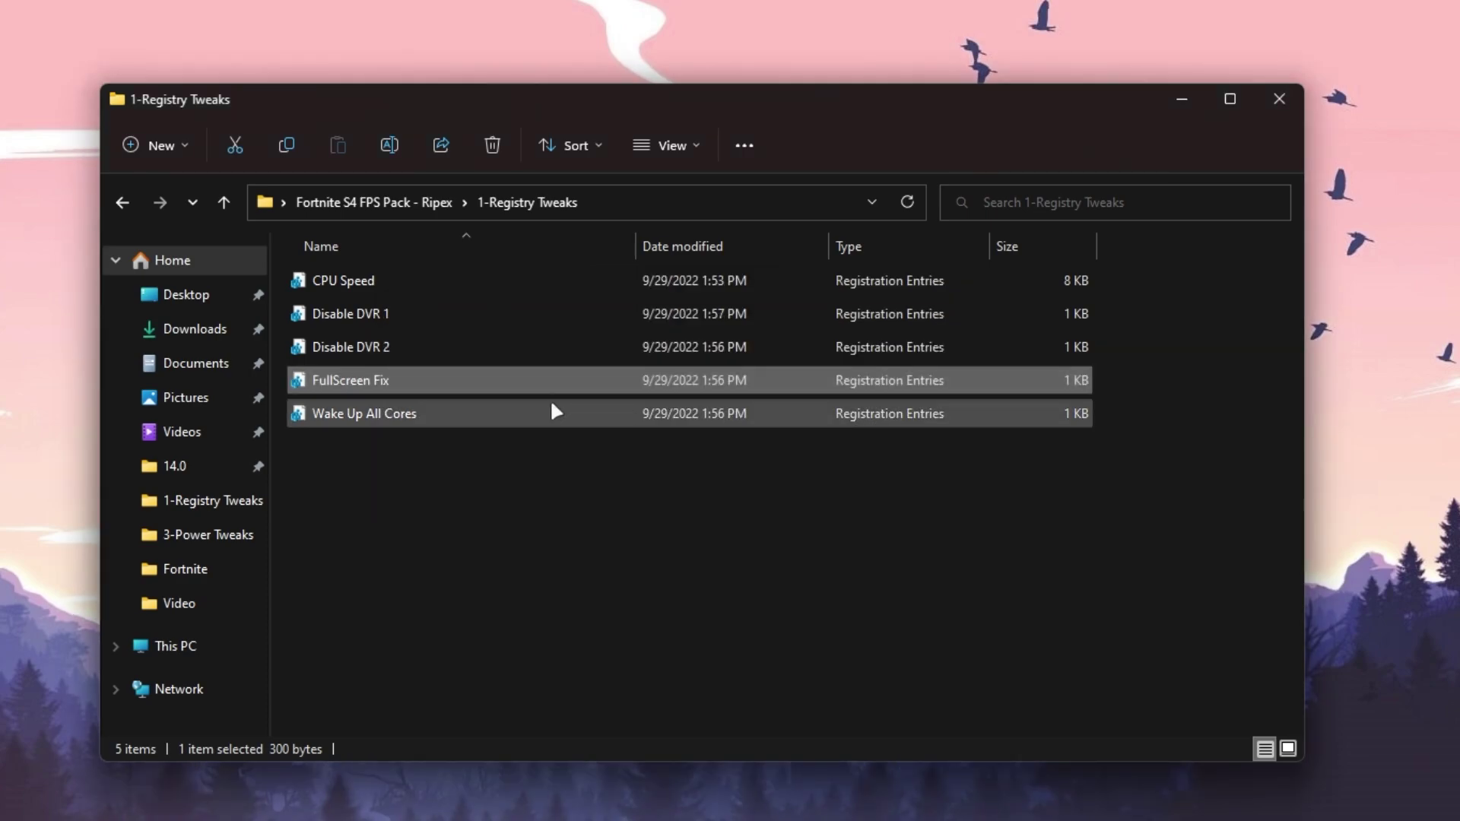
click(572, 650)
click(850, 459)
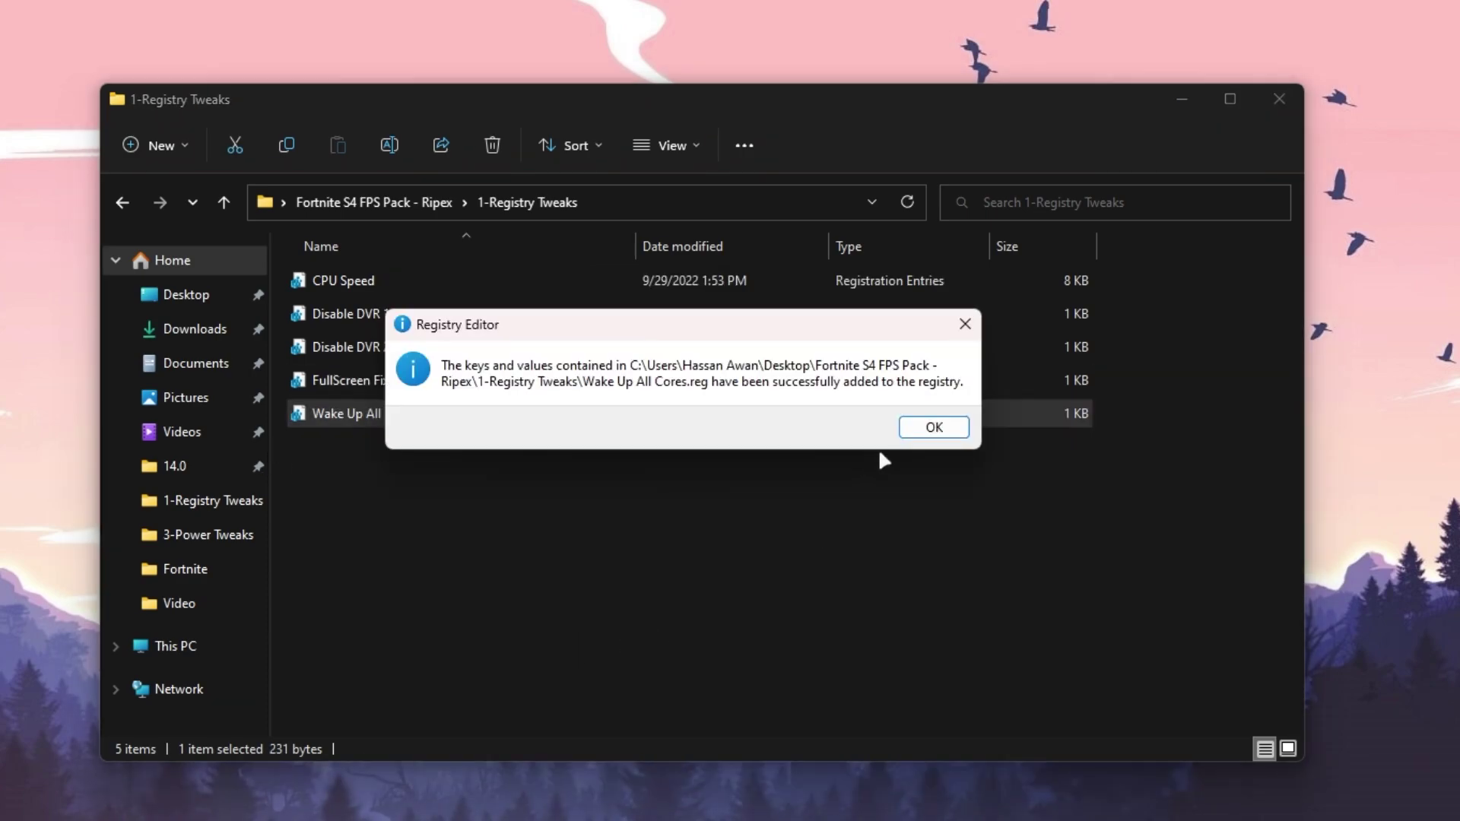
click(935, 428)
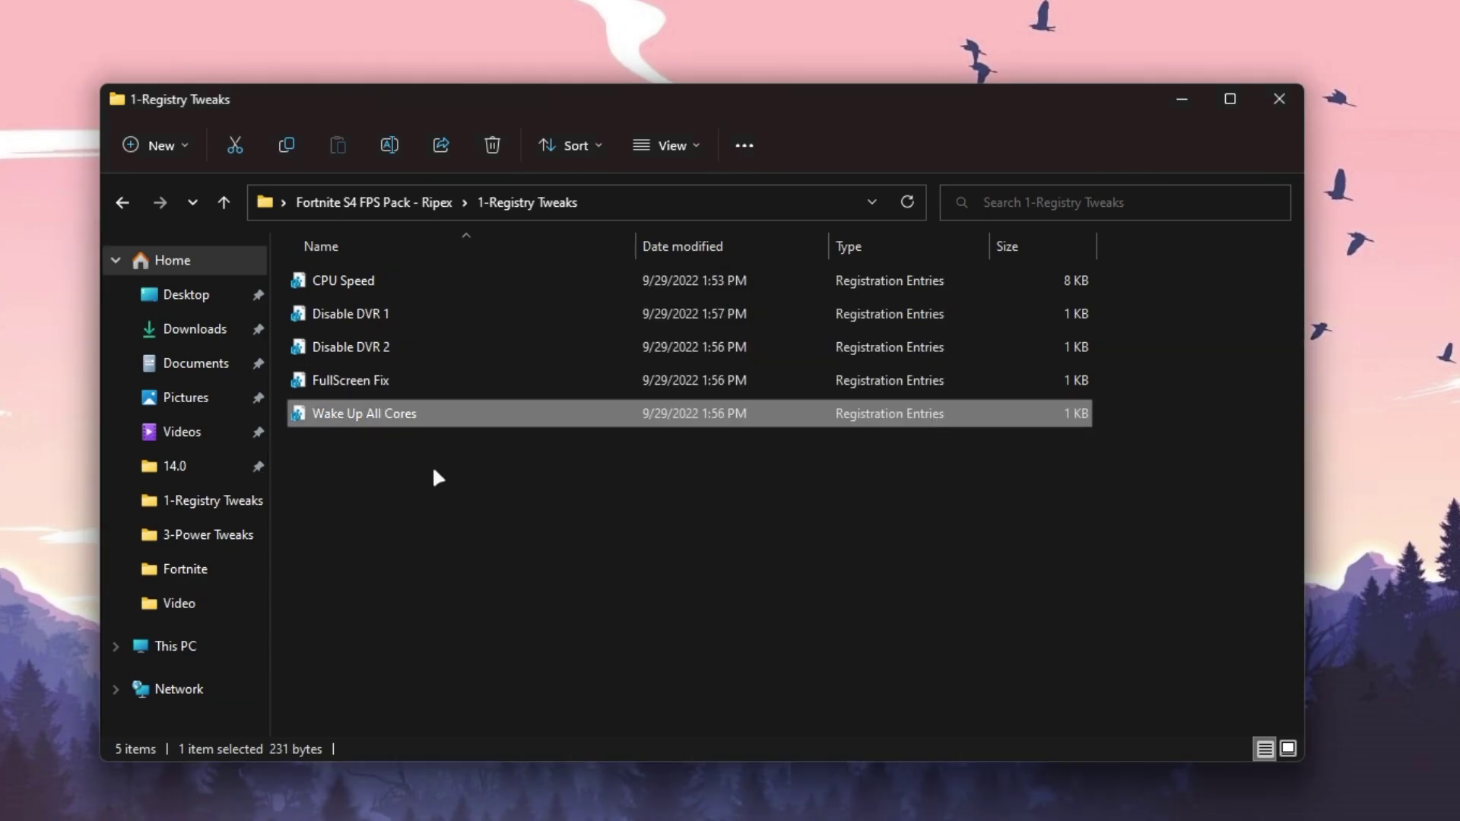
- Open the 2-Bat Tweaks folder and run the Clear DNS Cache script
click(370, 203)
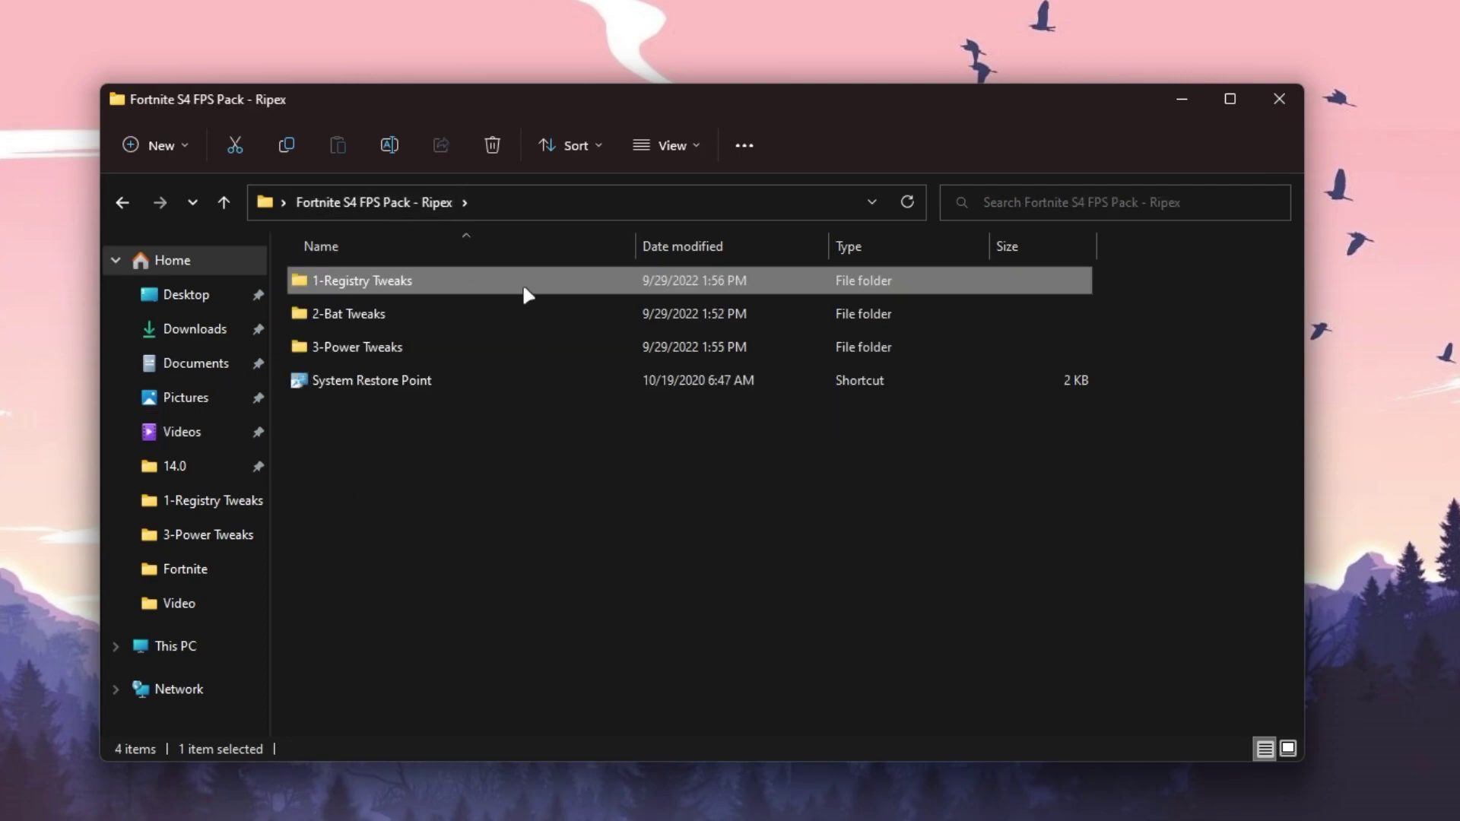
double_click(479, 312)
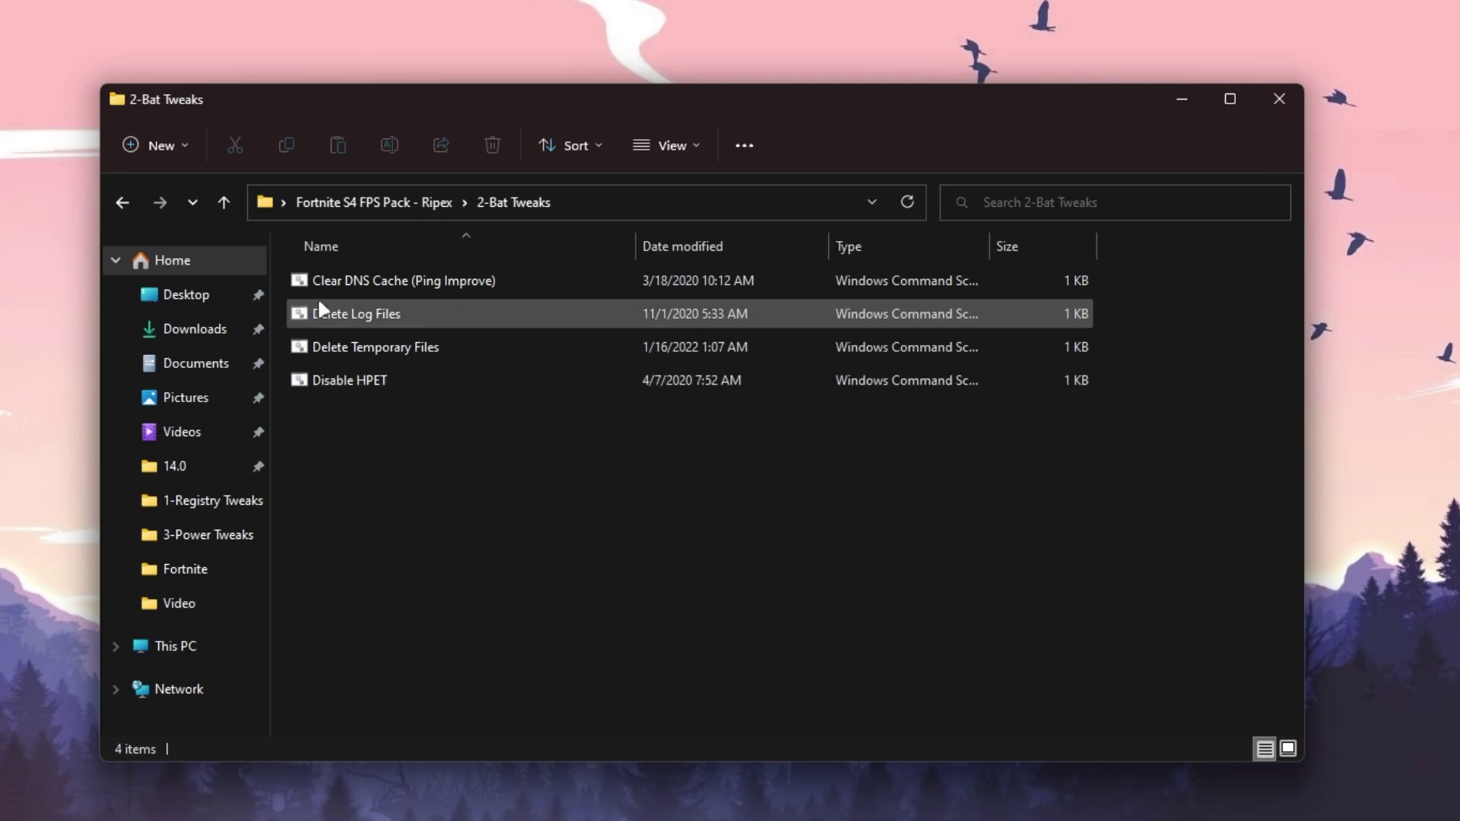
double_click(387, 282)
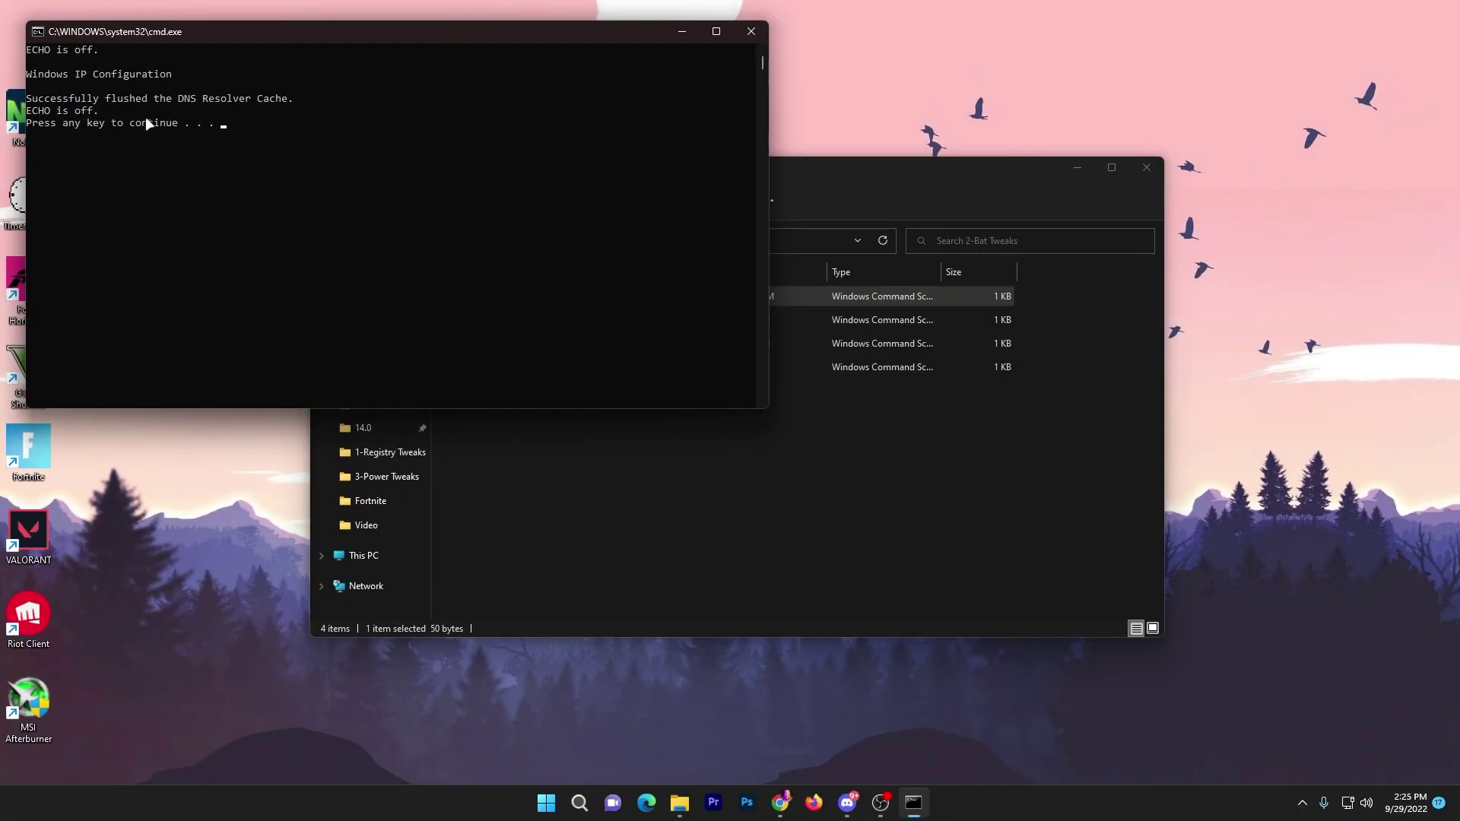
key(Return)
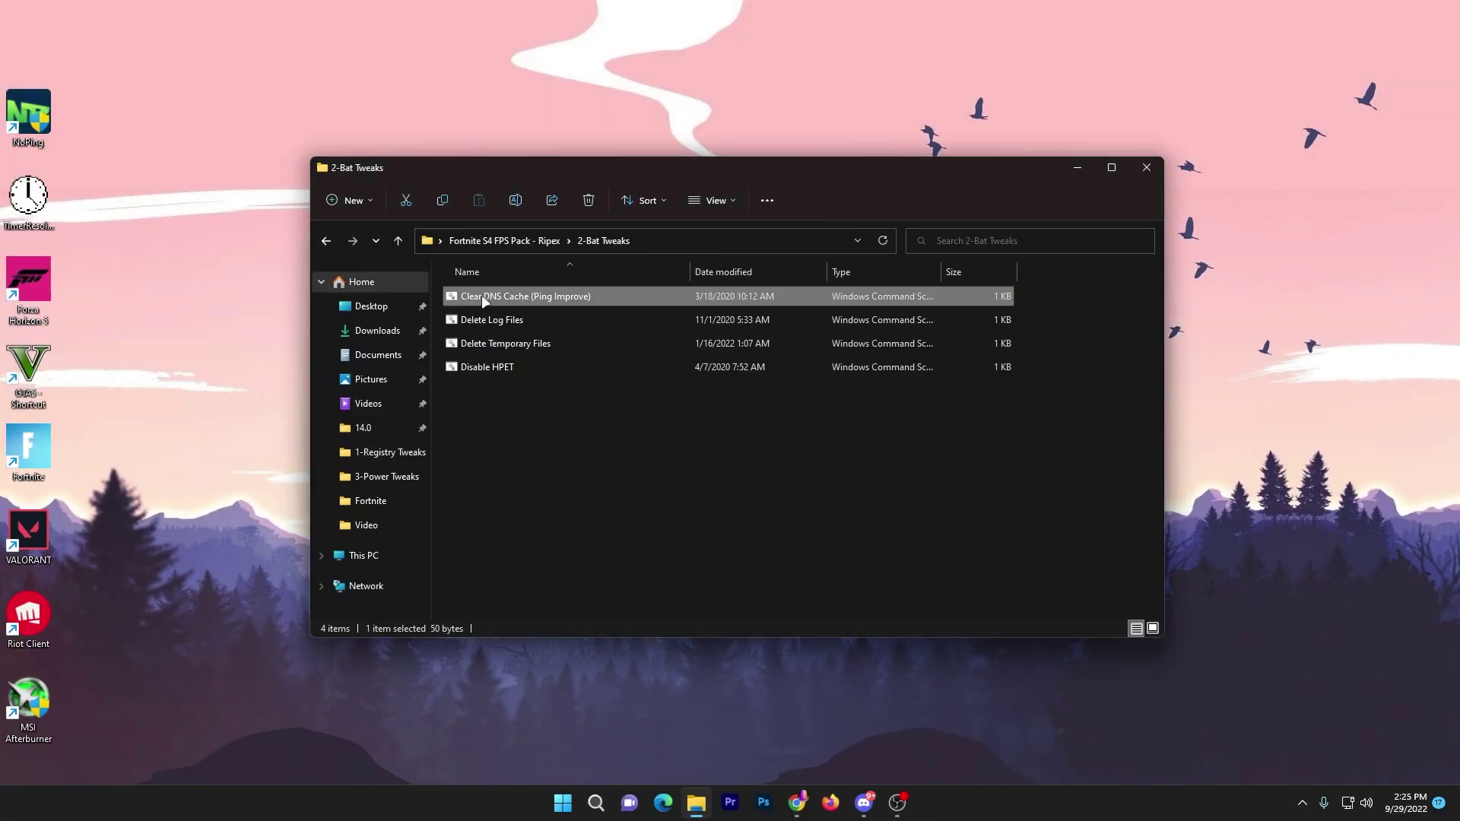
- Run the Delete Log Files, Delete Temporary Files and Disable HPET scripts, closing each console
double_click(498, 321)
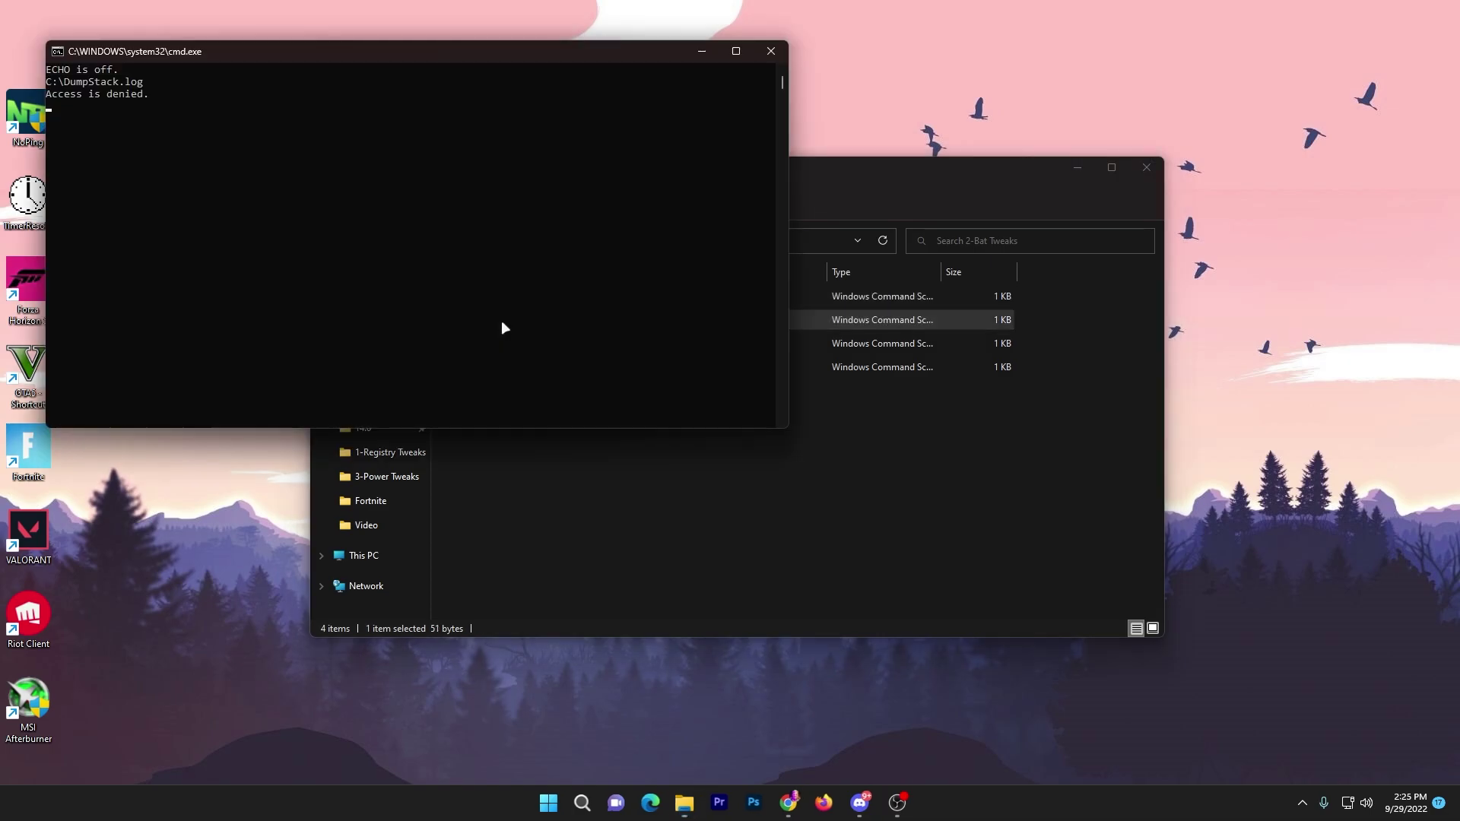
drag(523, 56, 998, 115)
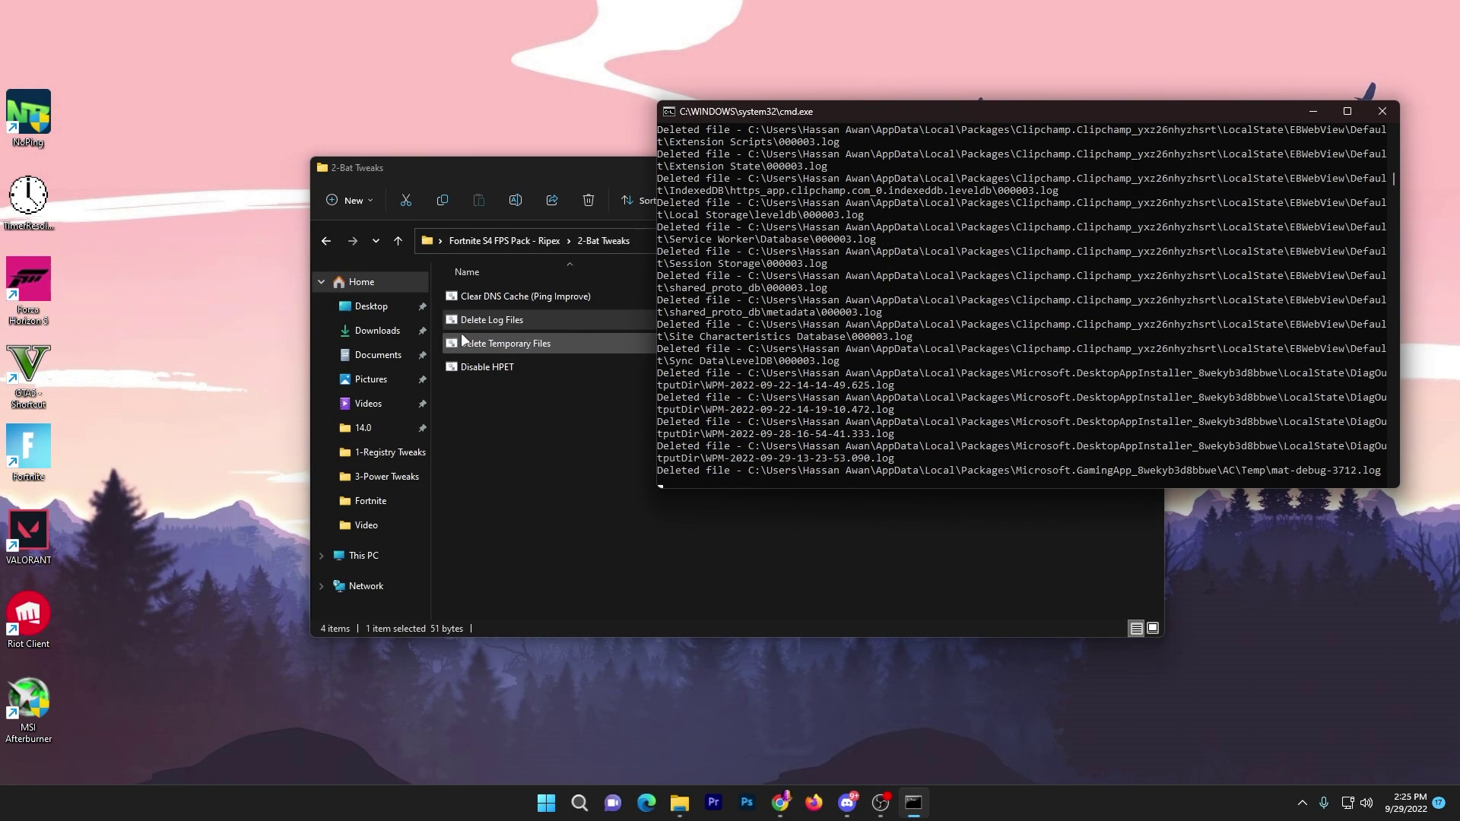
double_click(532, 346)
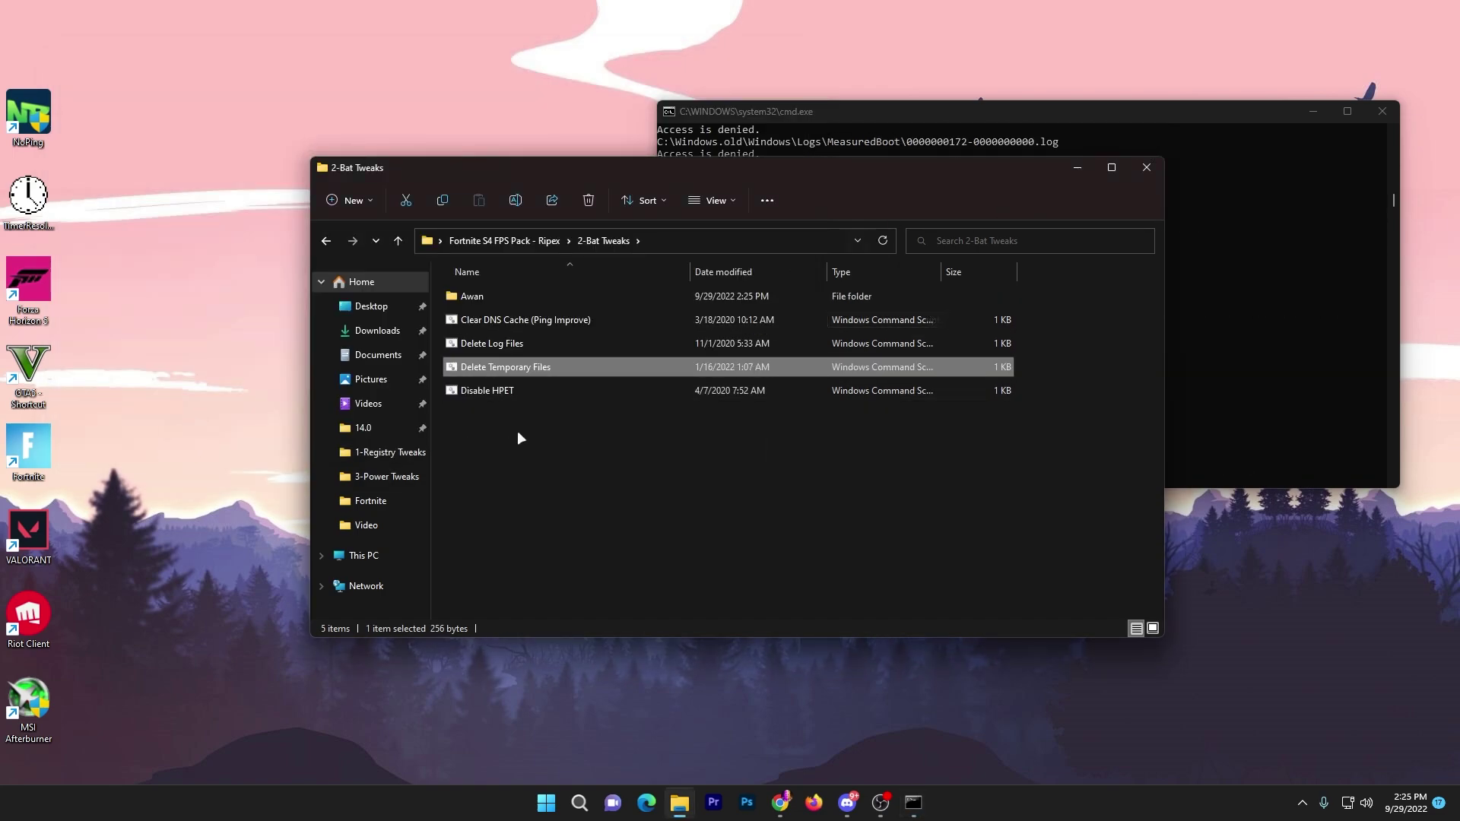
double_click(486, 391)
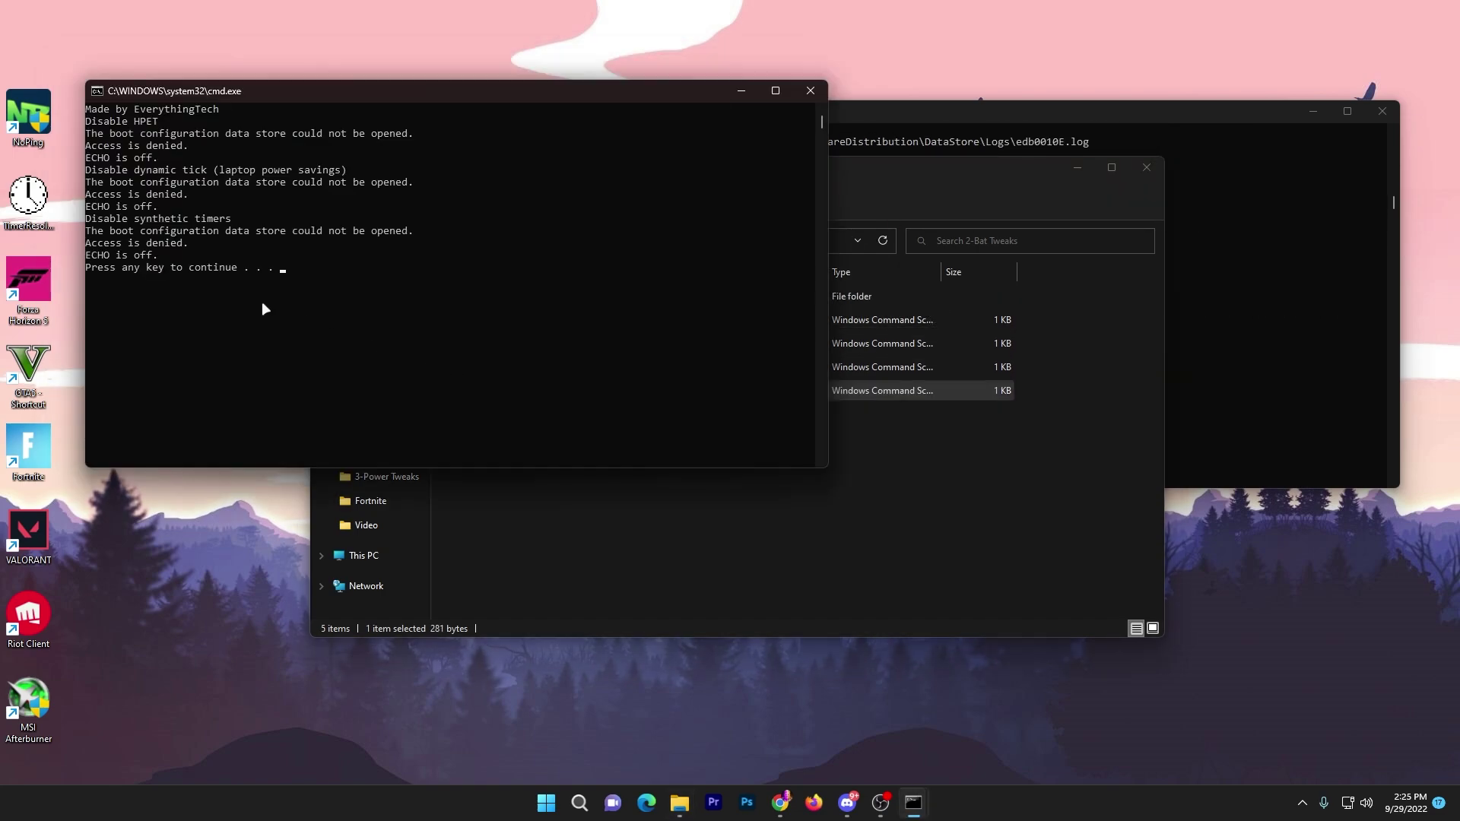
key(Return)
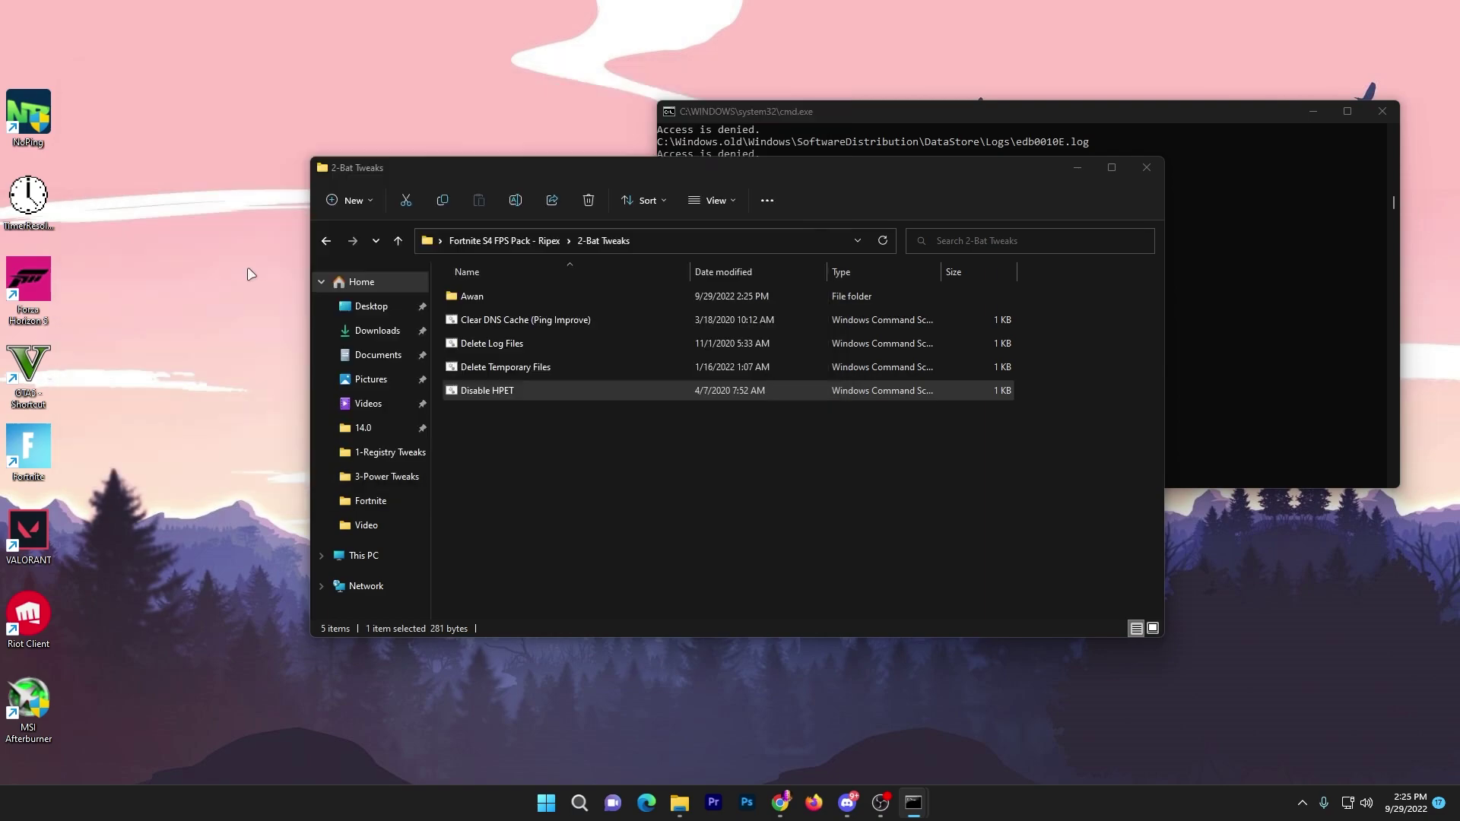
click(870, 109)
key(Return)
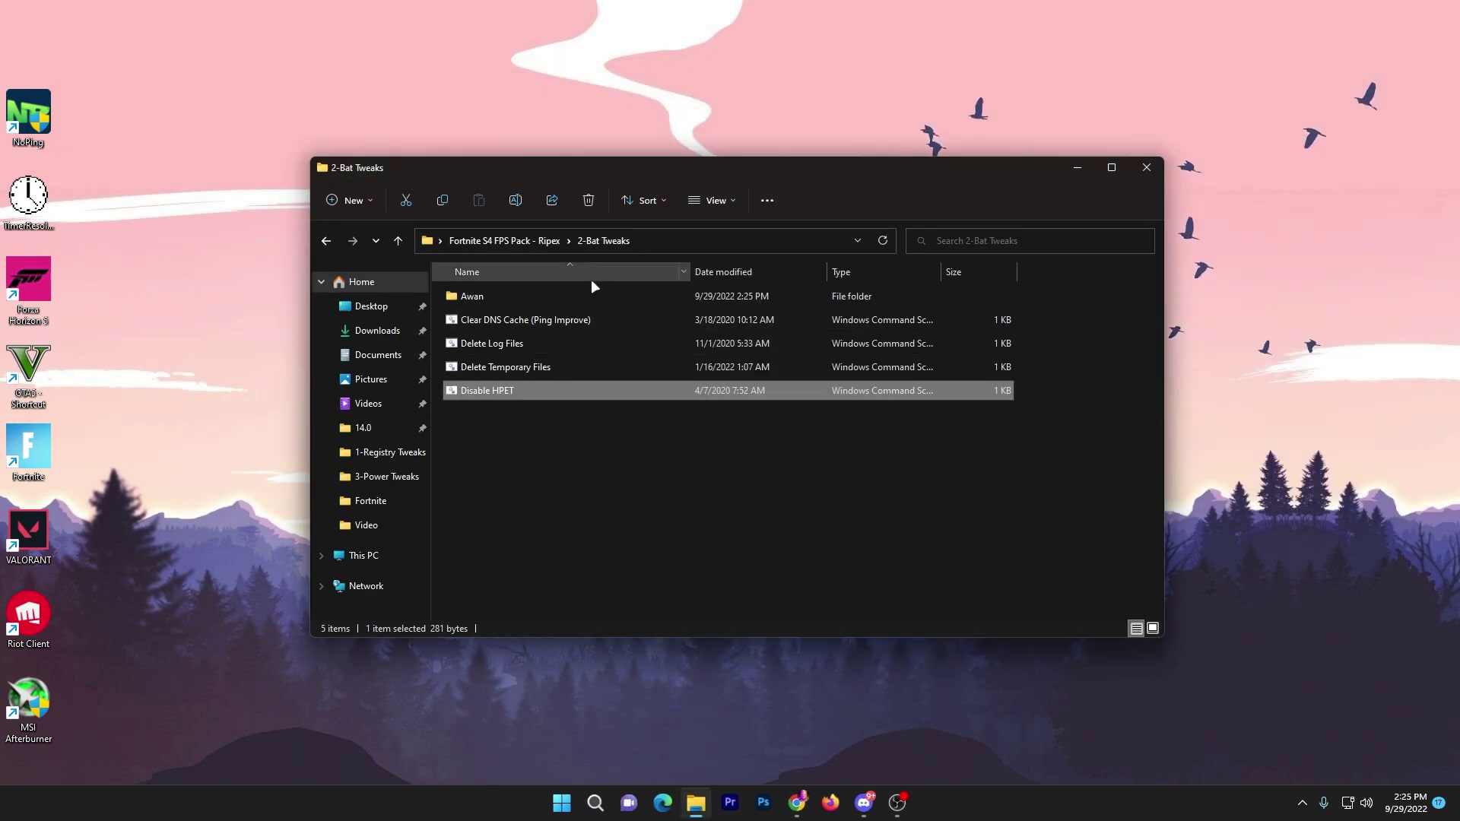
- Browse into the new AppData\Local\Temp folder, then go back to Local
double_click(450, 300)
double_click(508, 302)
double_click(510, 304)
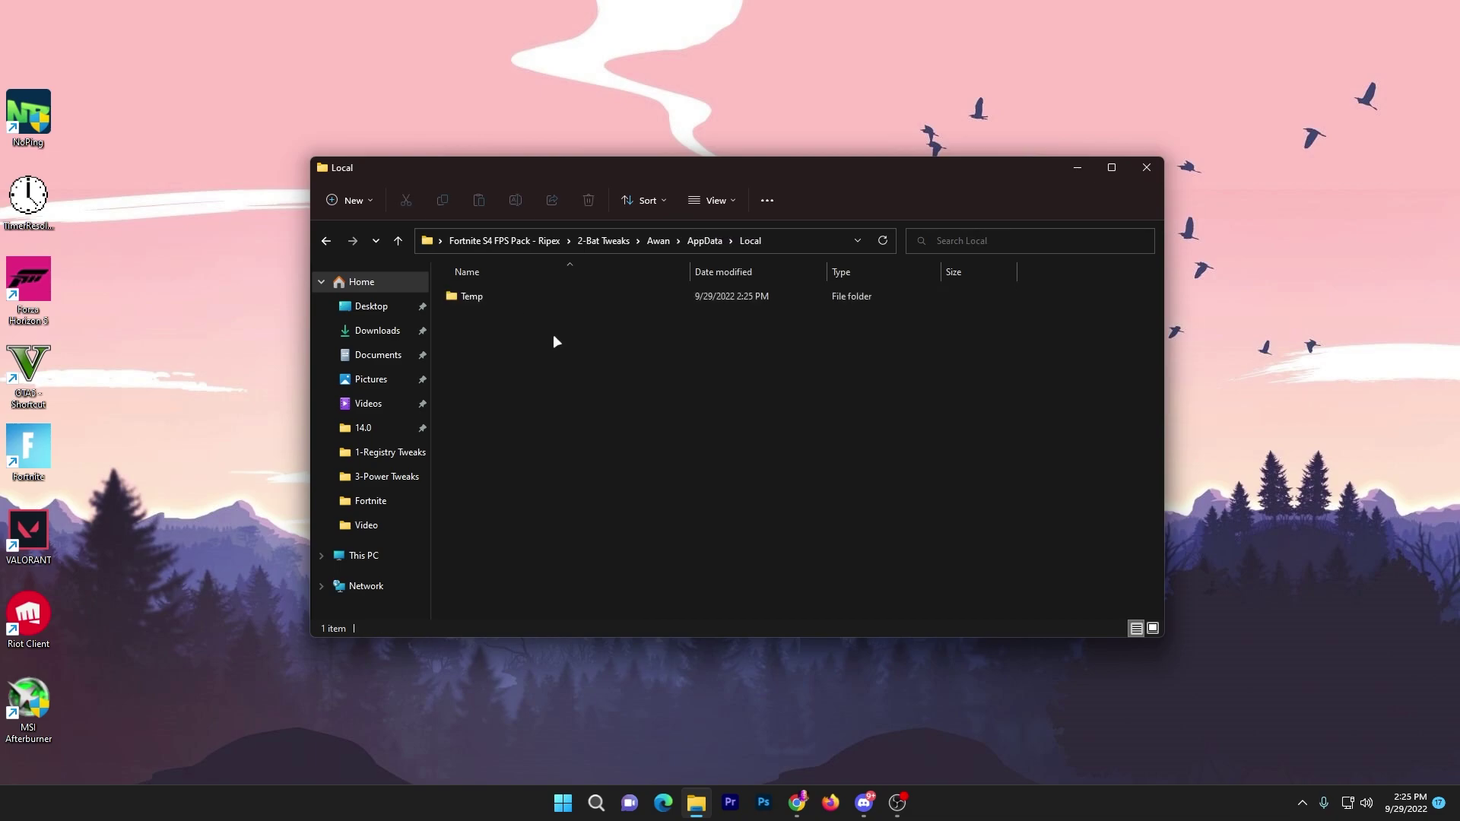
double_click(512, 296)
key(alt+Left)
key(alt+Left)
key(alt+Left)
key(alt+Left)
key(alt+Left)
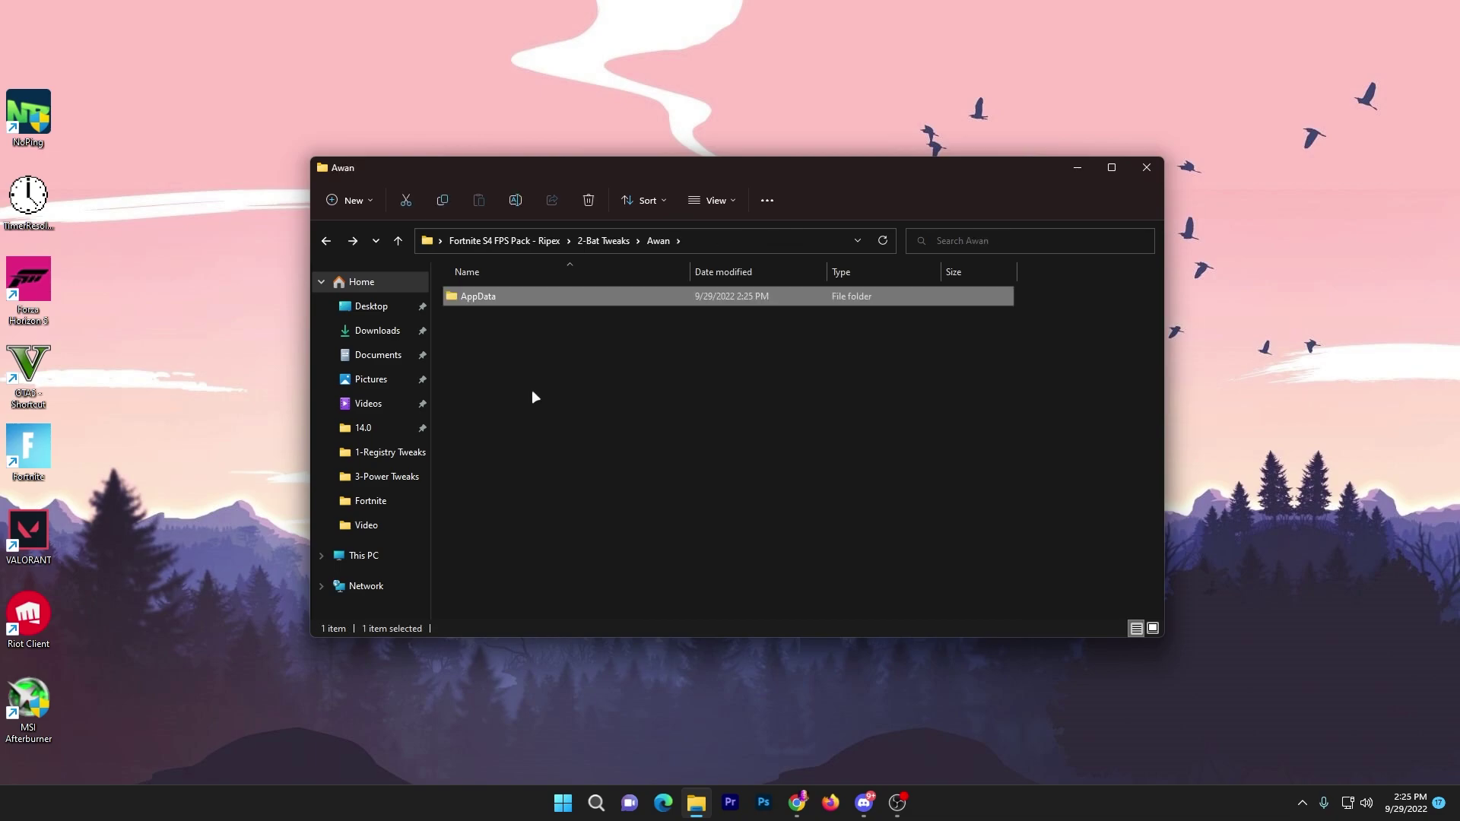
- Open 3-Power Tweaks and merge the Disable Power Throttling registry file
double_click(545, 345)
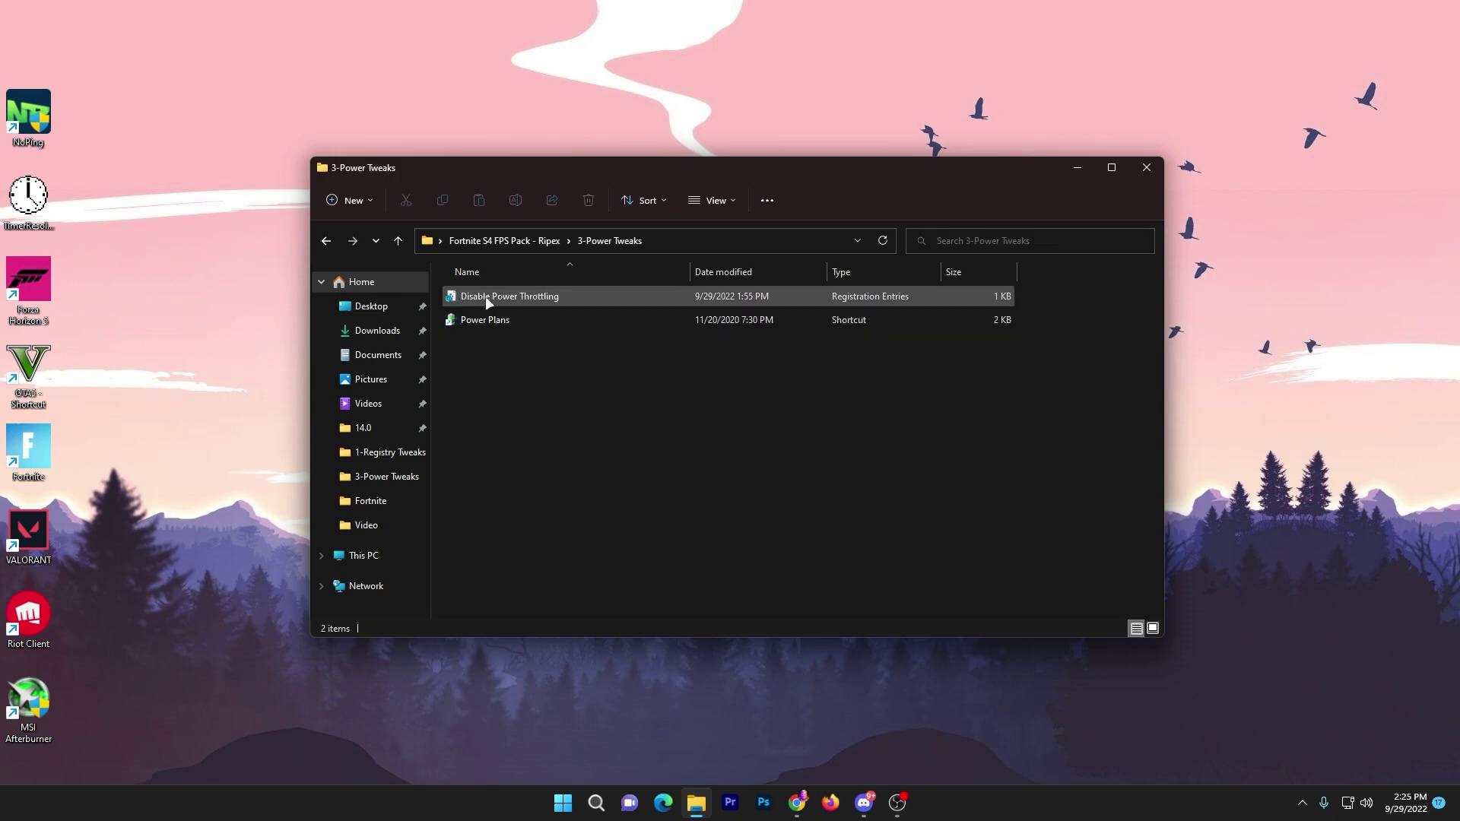
double_click(486, 299)
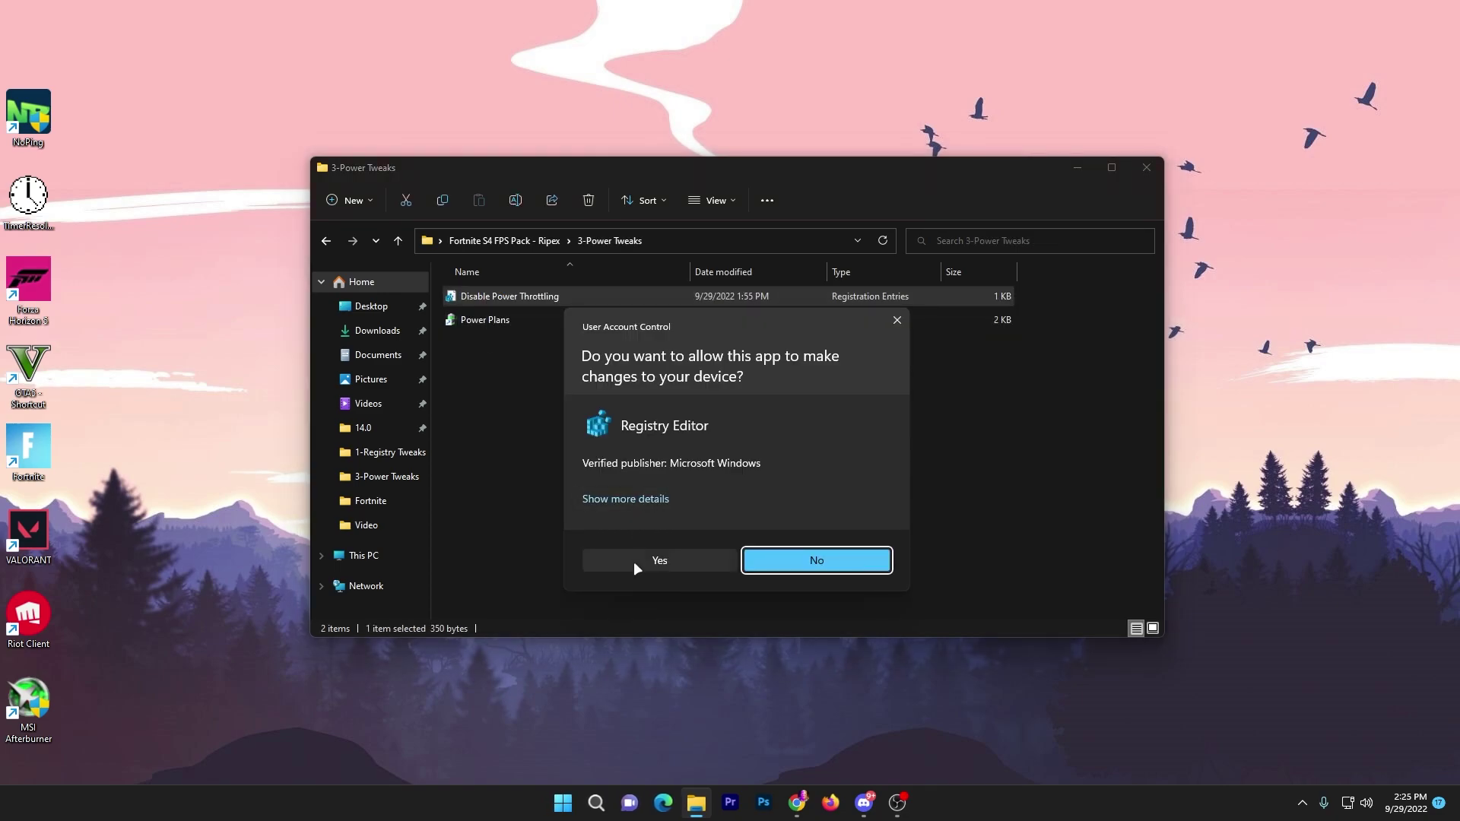
click(633, 561)
click(836, 422)
click(898, 405)
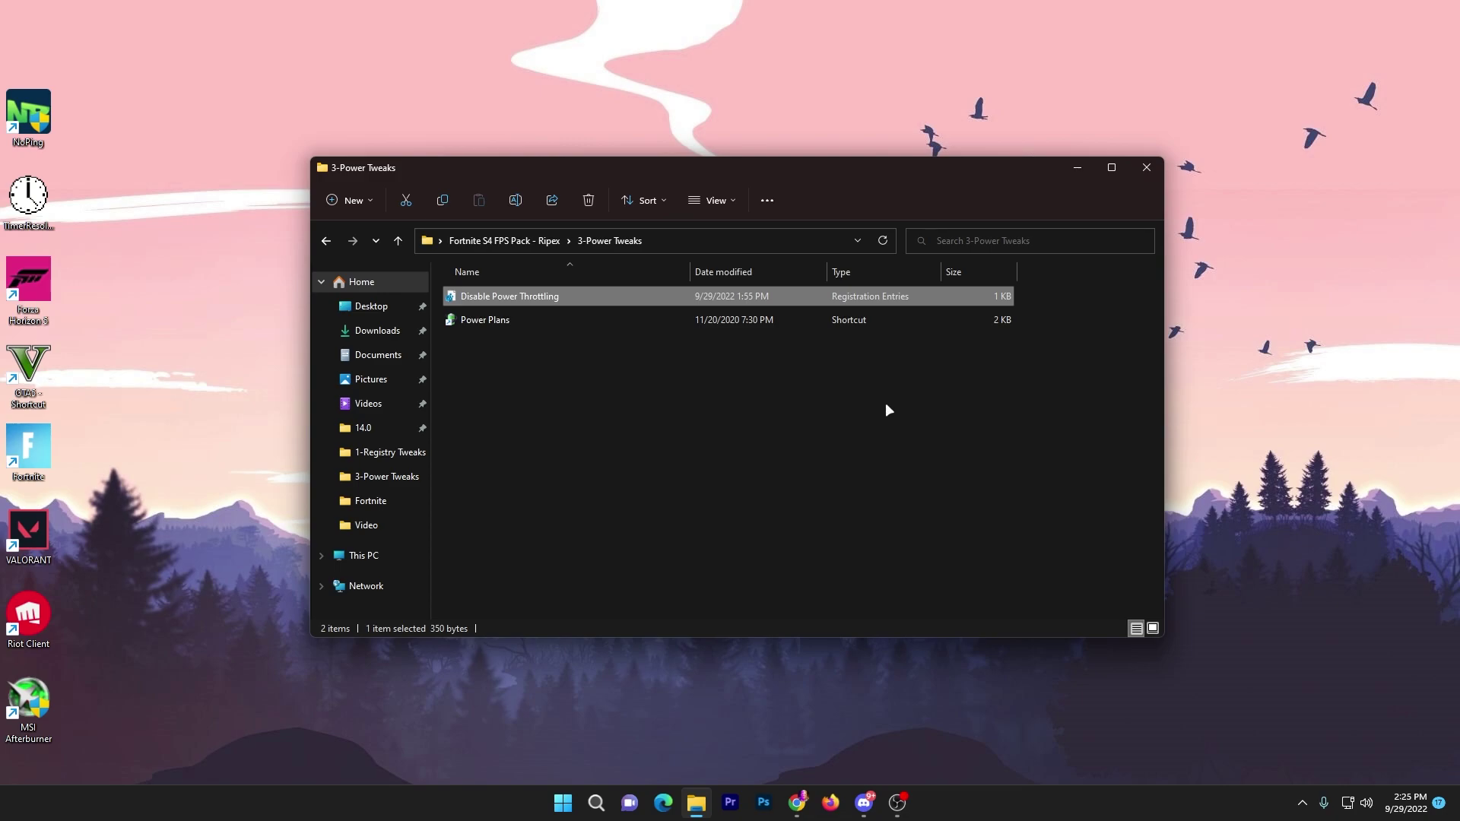
- Make Bitsum Highest Performance the active power plan, close Power Options, and return to the FPS pack folder
double_click(505, 323)
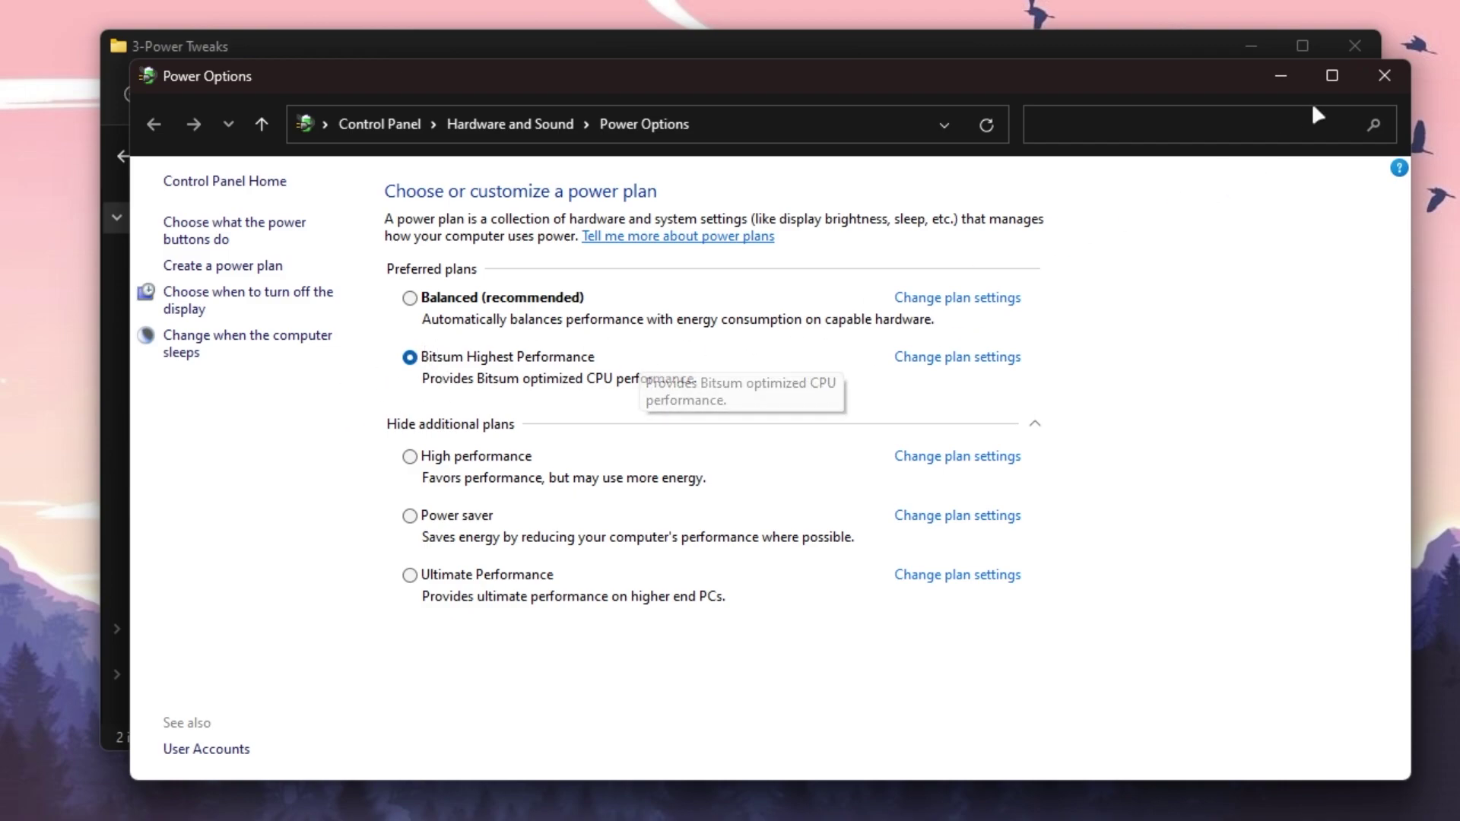
click(1384, 77)
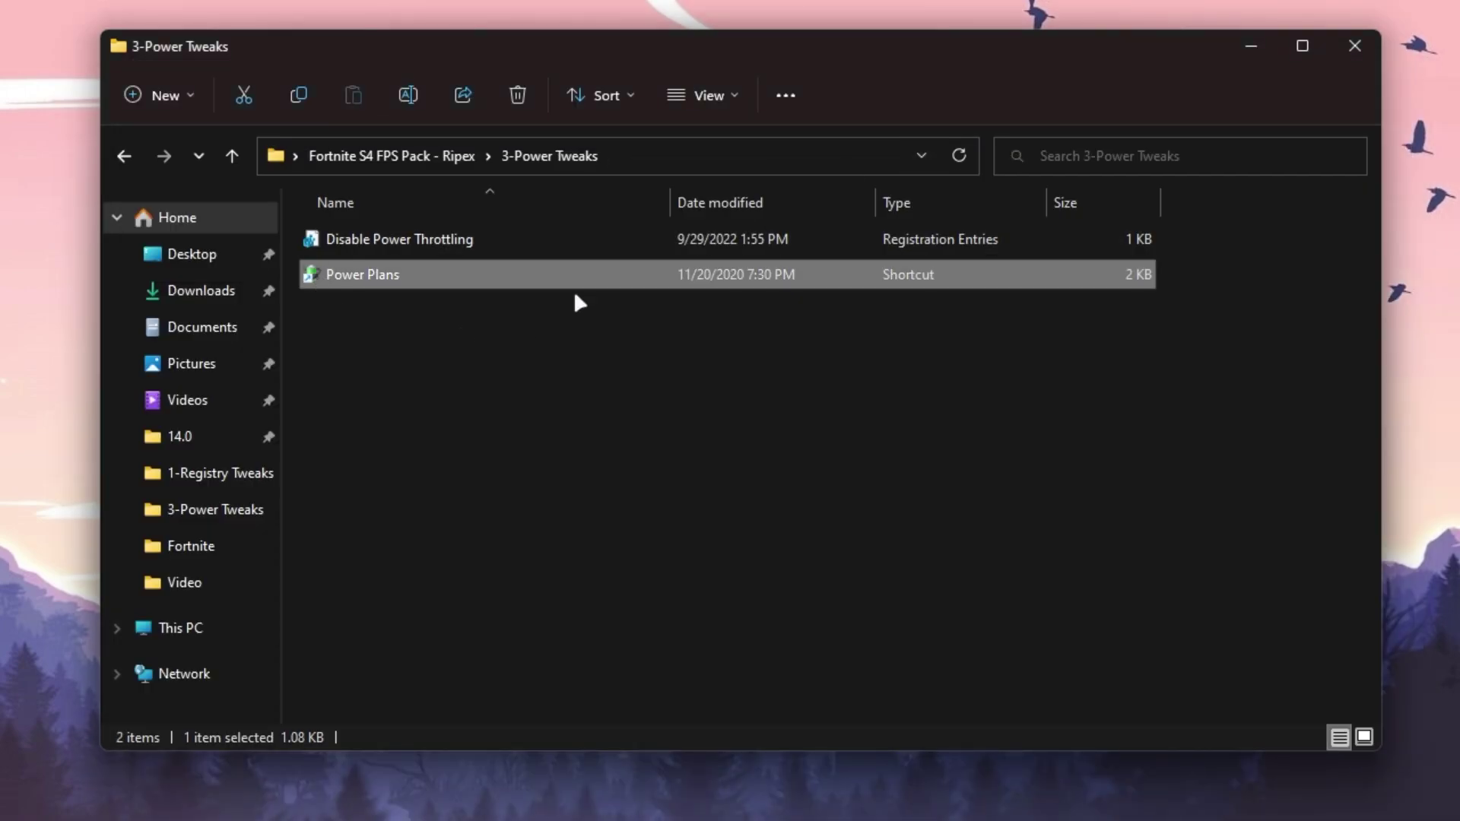
click(382, 148)
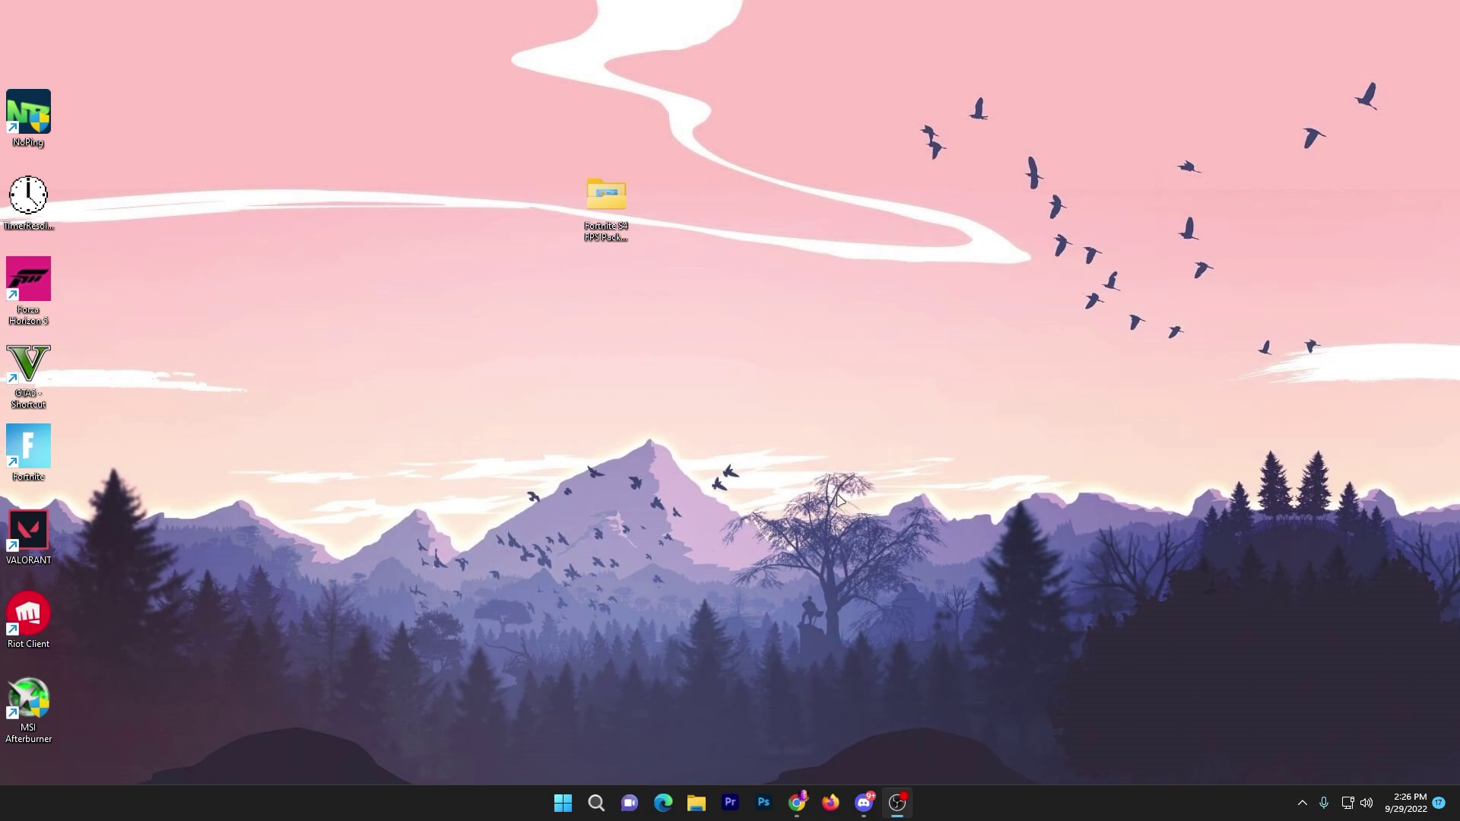
- Browse to C:\Program Files\Epic Games\Fortnite\FortniteGame\Binaries\Win64 and scroll to the client executables
click(695, 803)
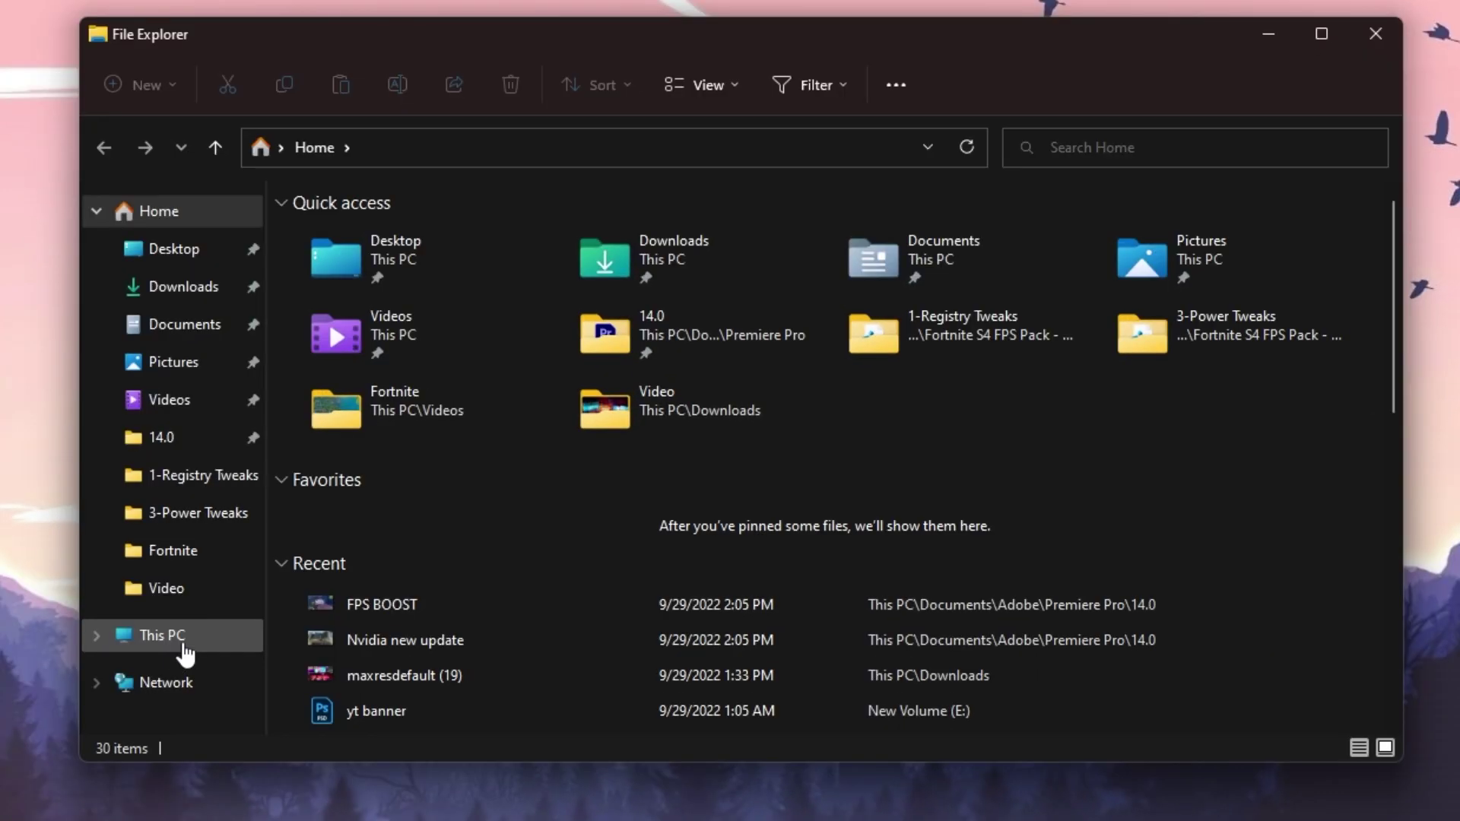
click(183, 645)
double_click(357, 409)
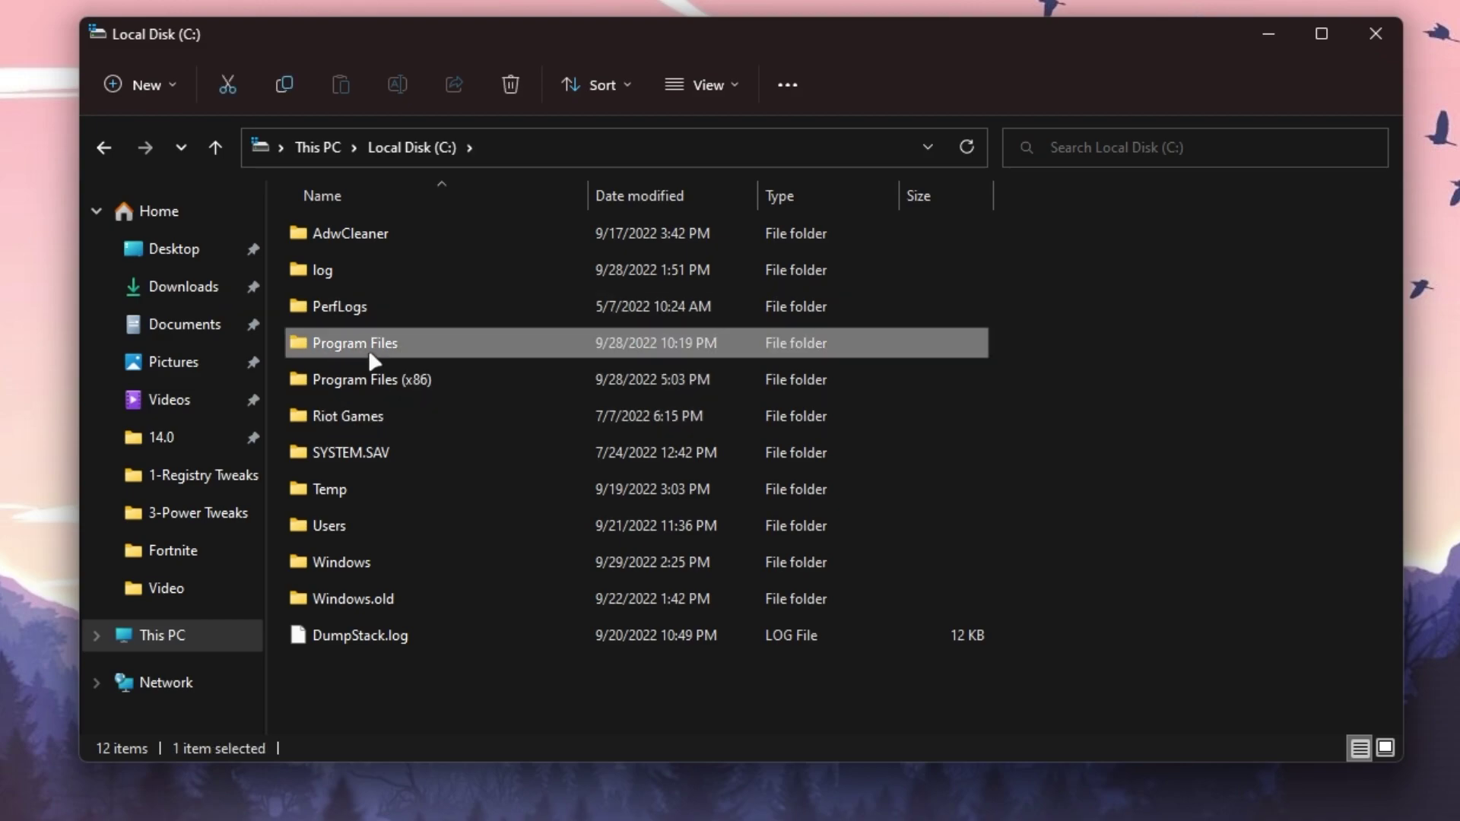
double_click(368, 346)
double_click(372, 377)
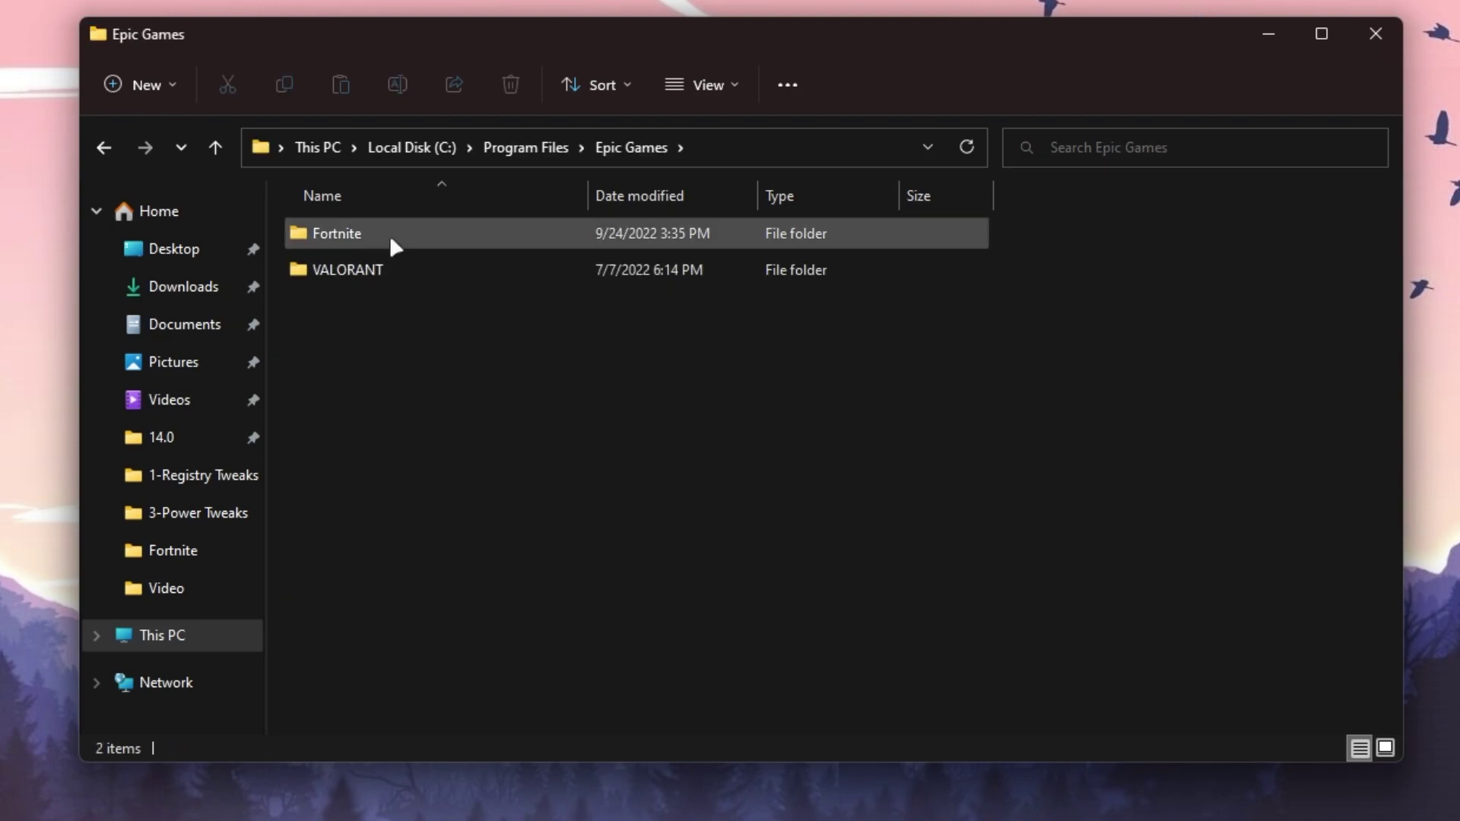
double_click(389, 235)
double_click(362, 343)
double_click(382, 231)
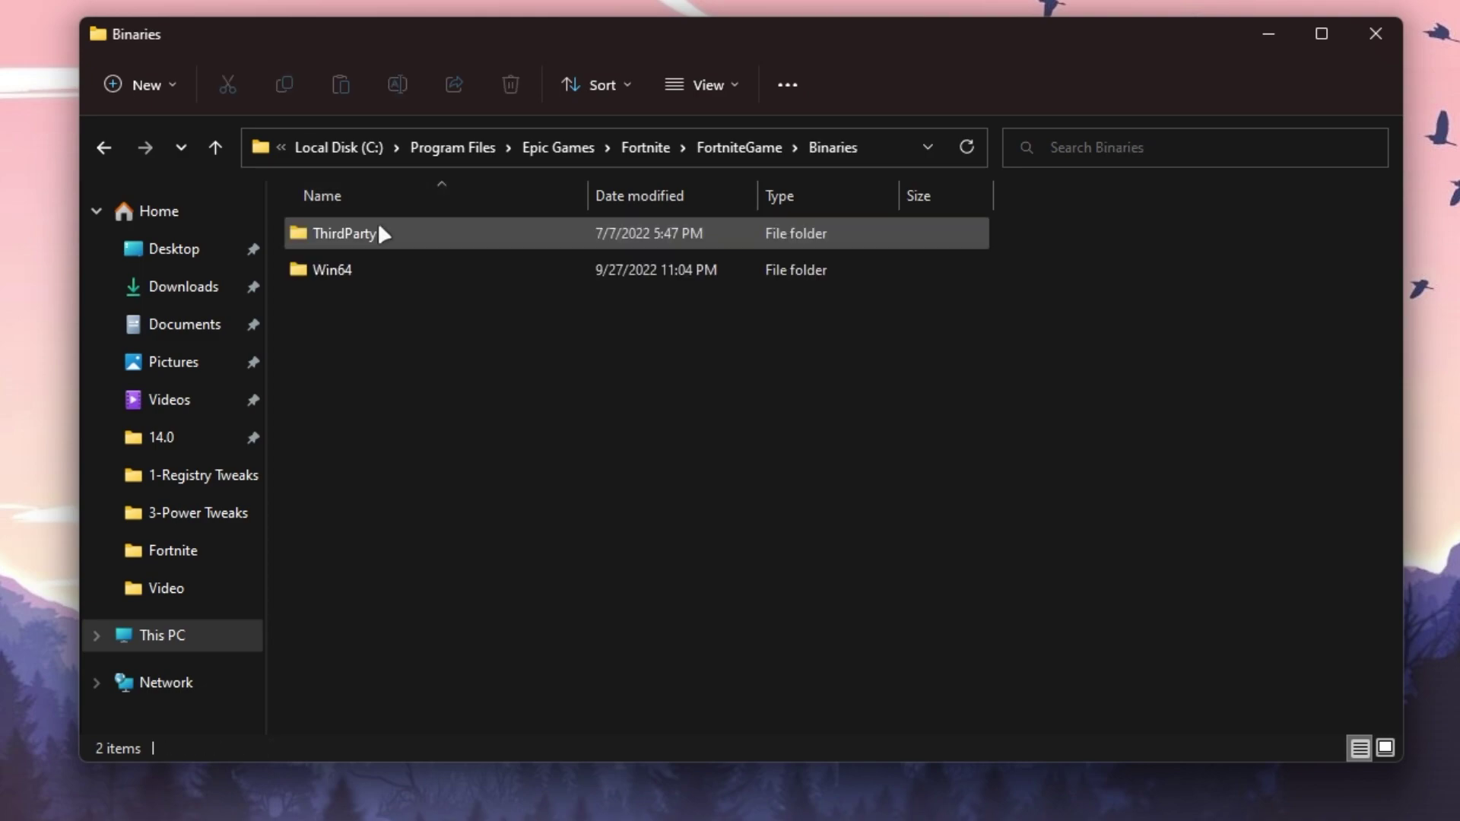
double_click(359, 270)
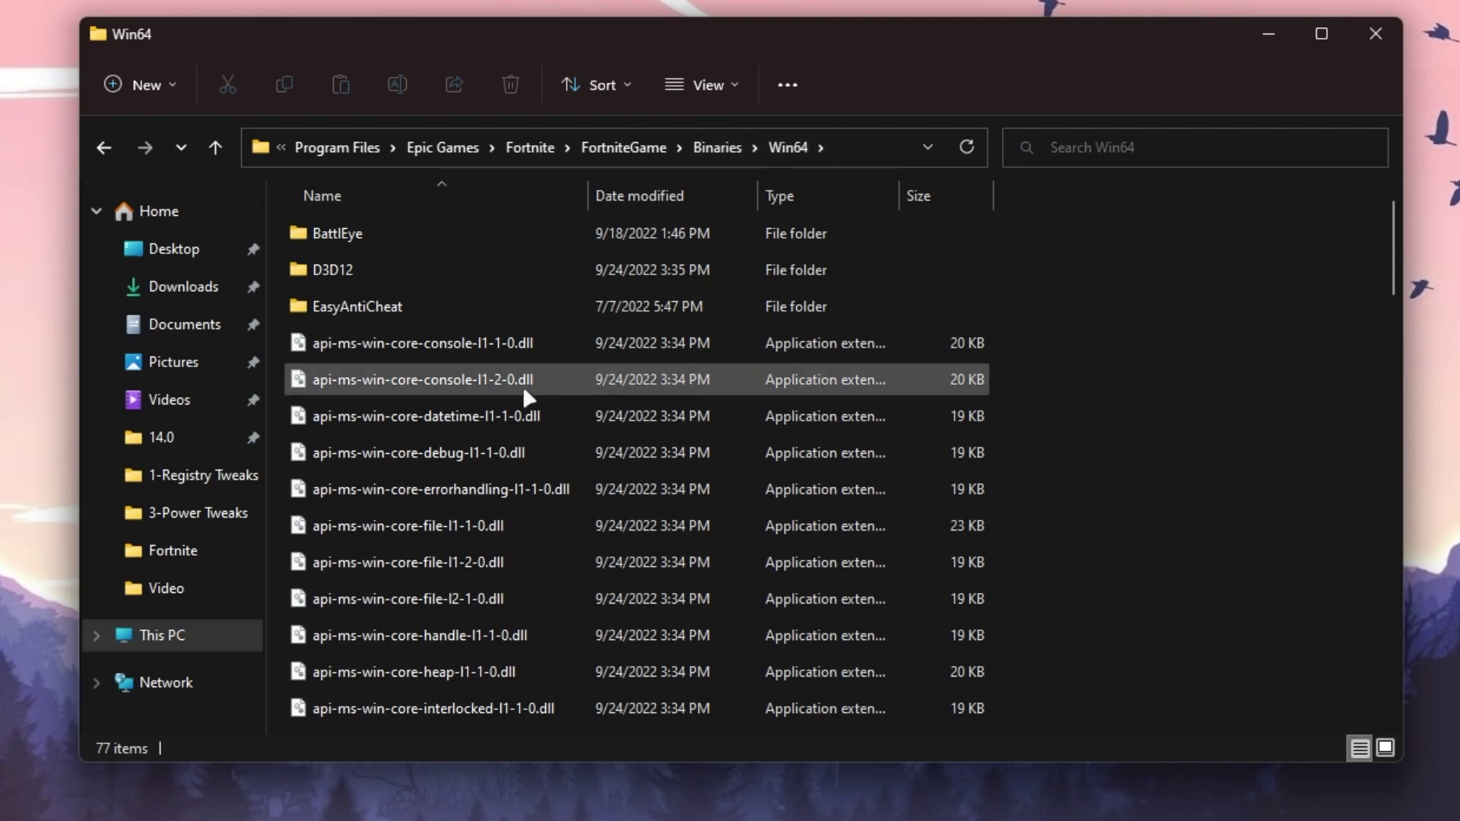
scroll(529, 395, down, 15)
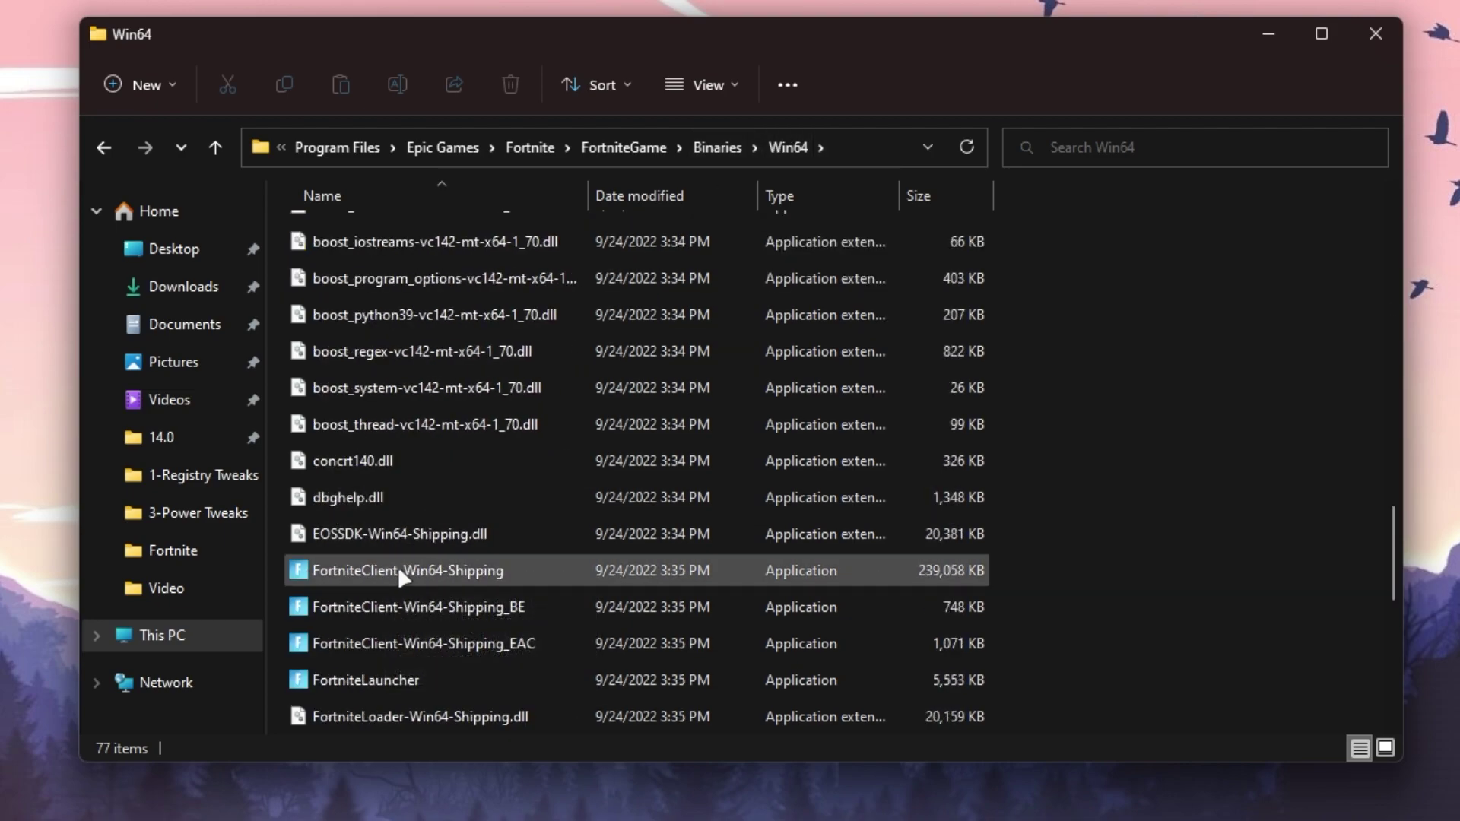
- In FortniteClient-Win64-Shipping's Compatibility properties, turn off Windows 8 compatibility mode
right_click(459, 578)
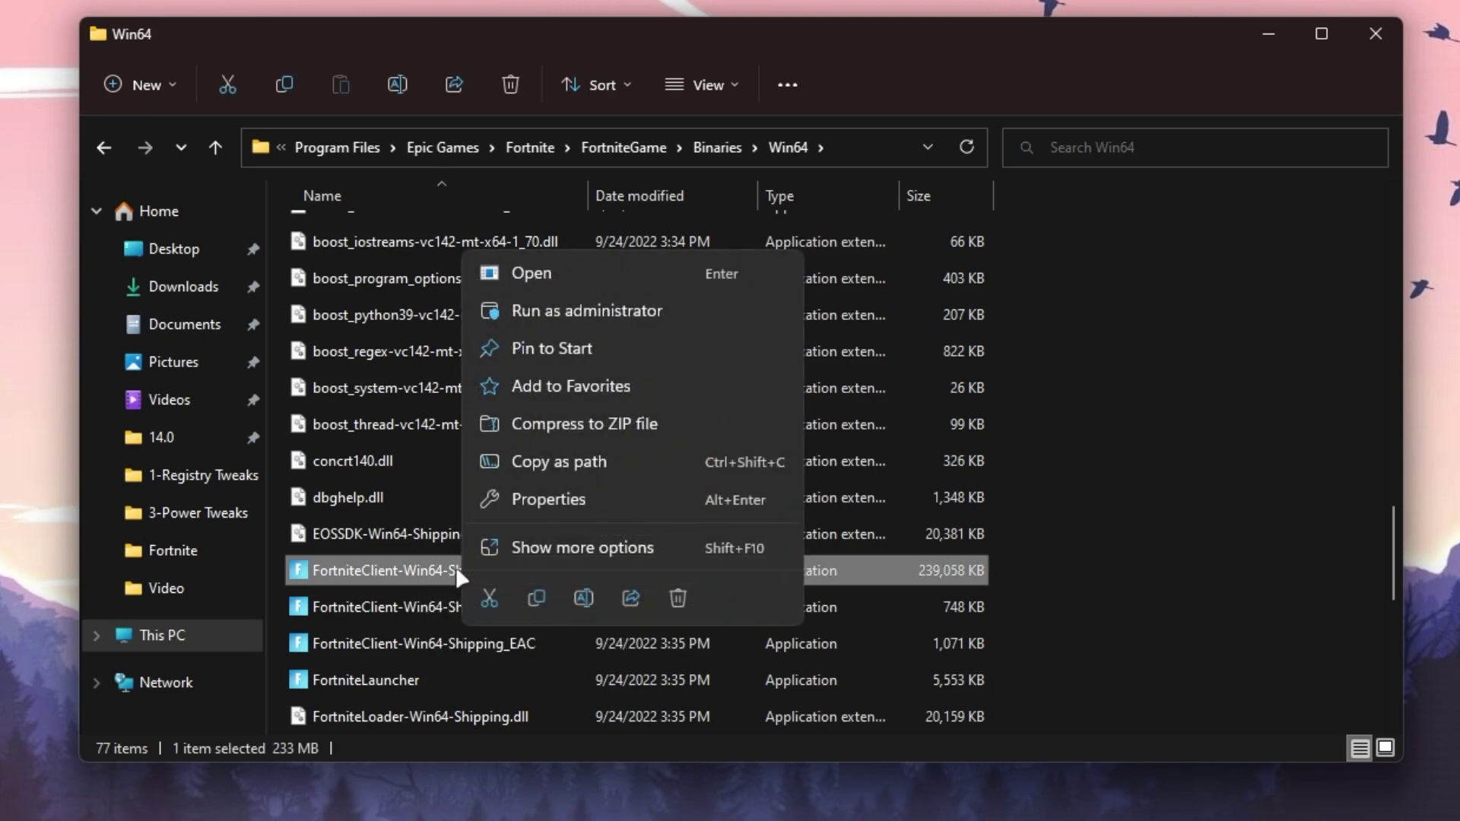
click(547, 501)
click(522, 402)
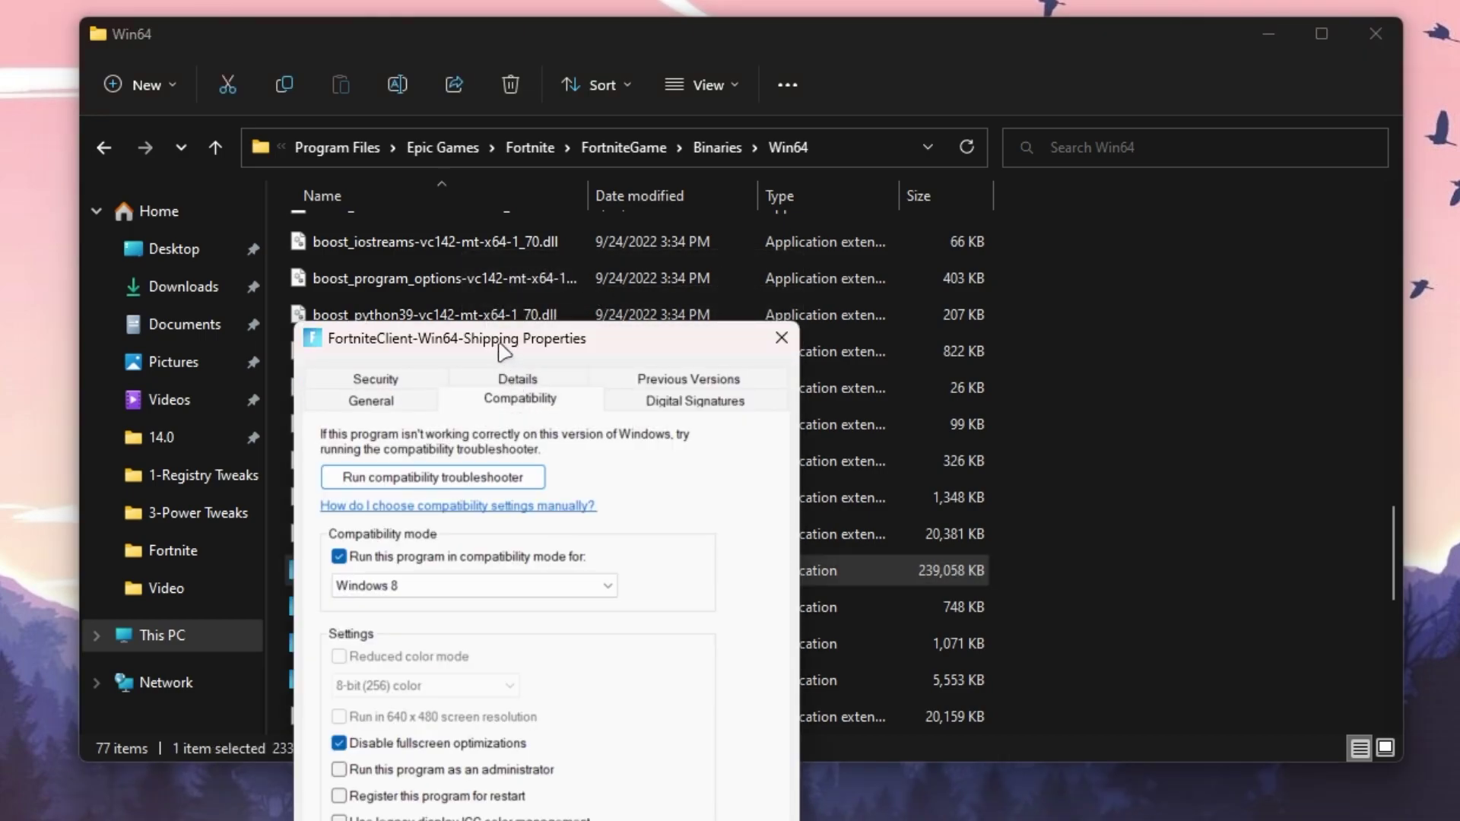
drag(499, 347, 698, 200)
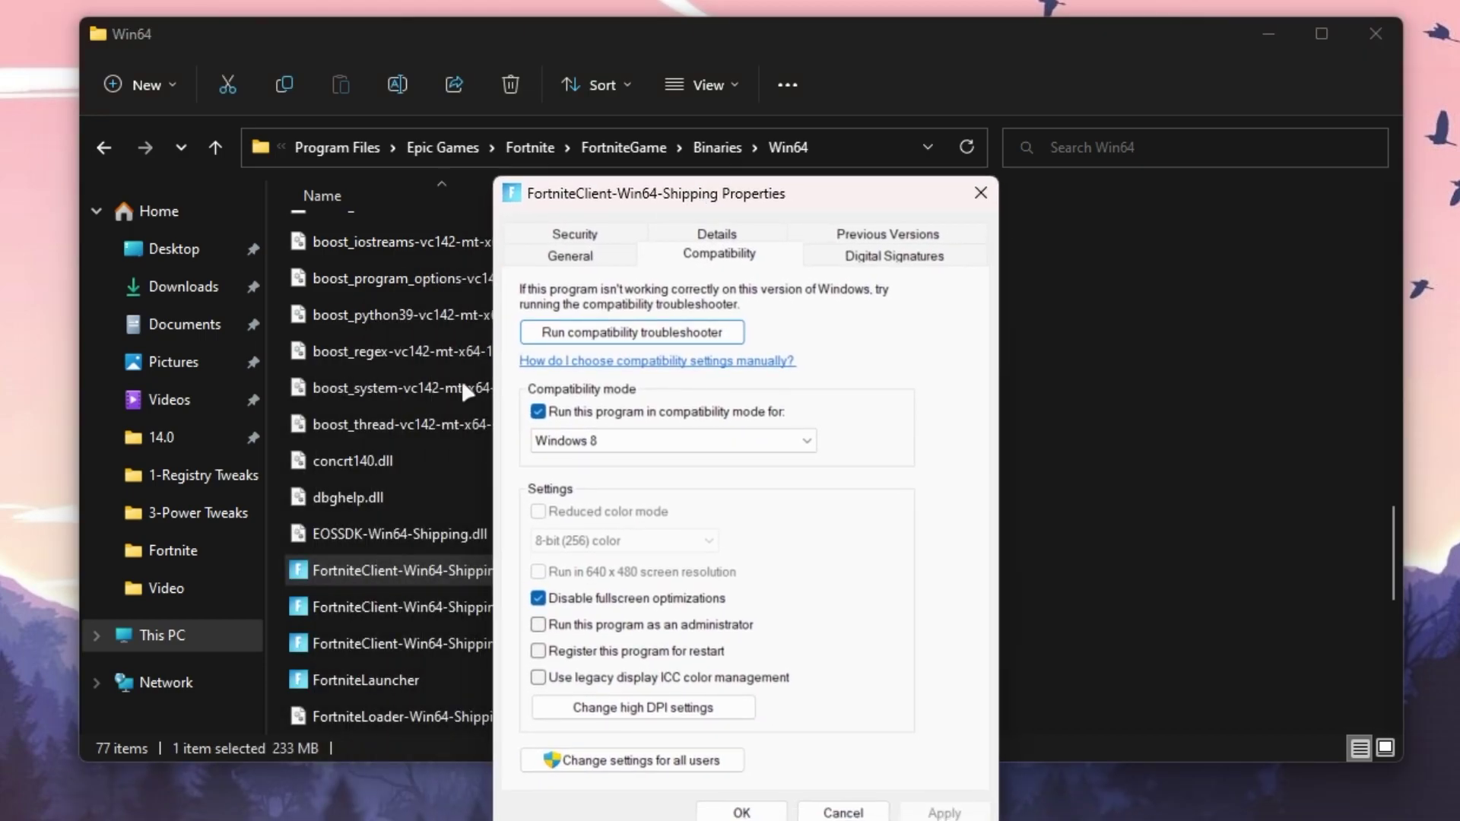
click(540, 413)
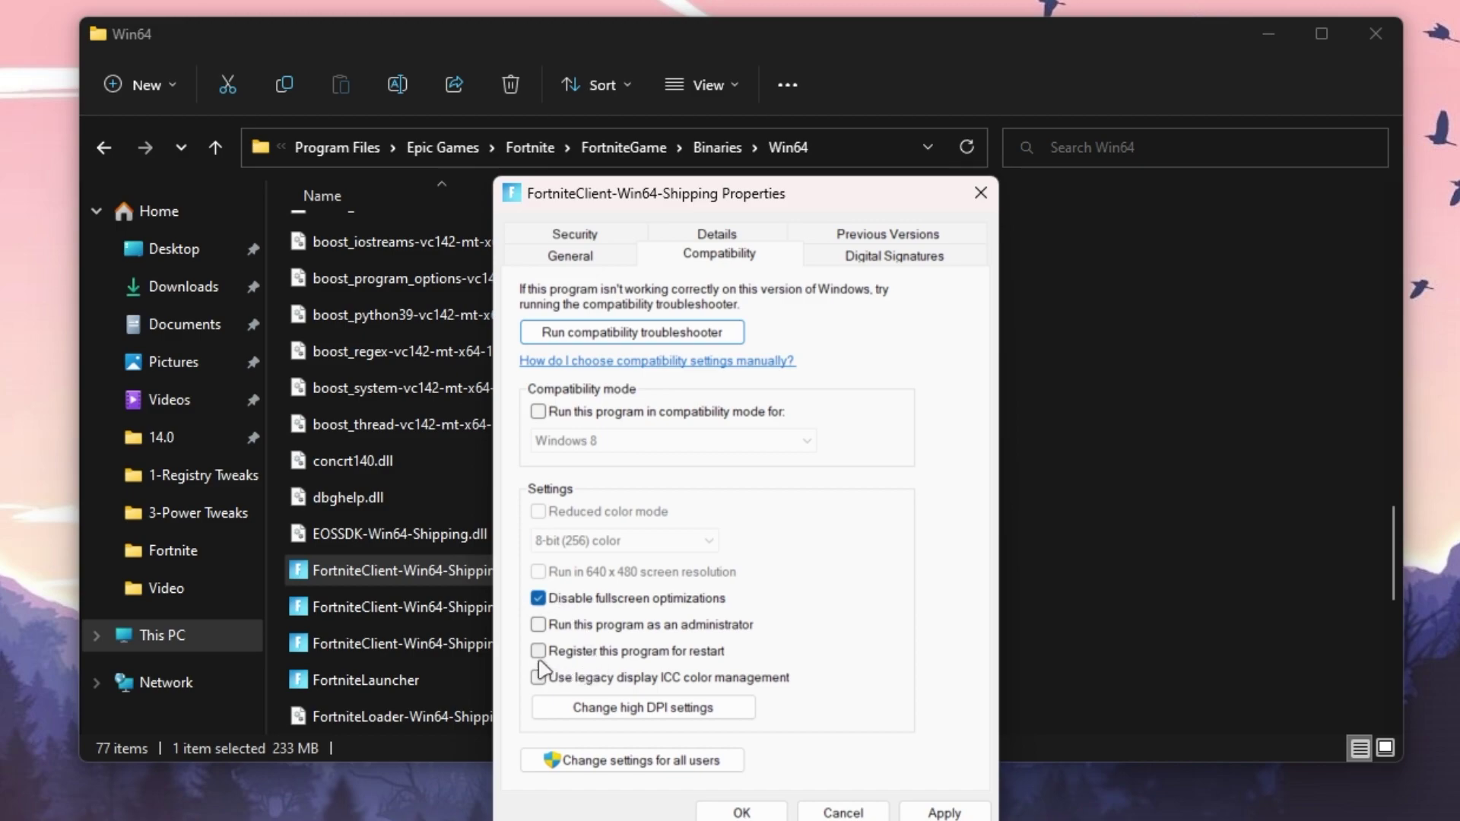
- Override high DPI scaling behavior (Application) and apply the compatibility changes
click(594, 709)
click(598, 640)
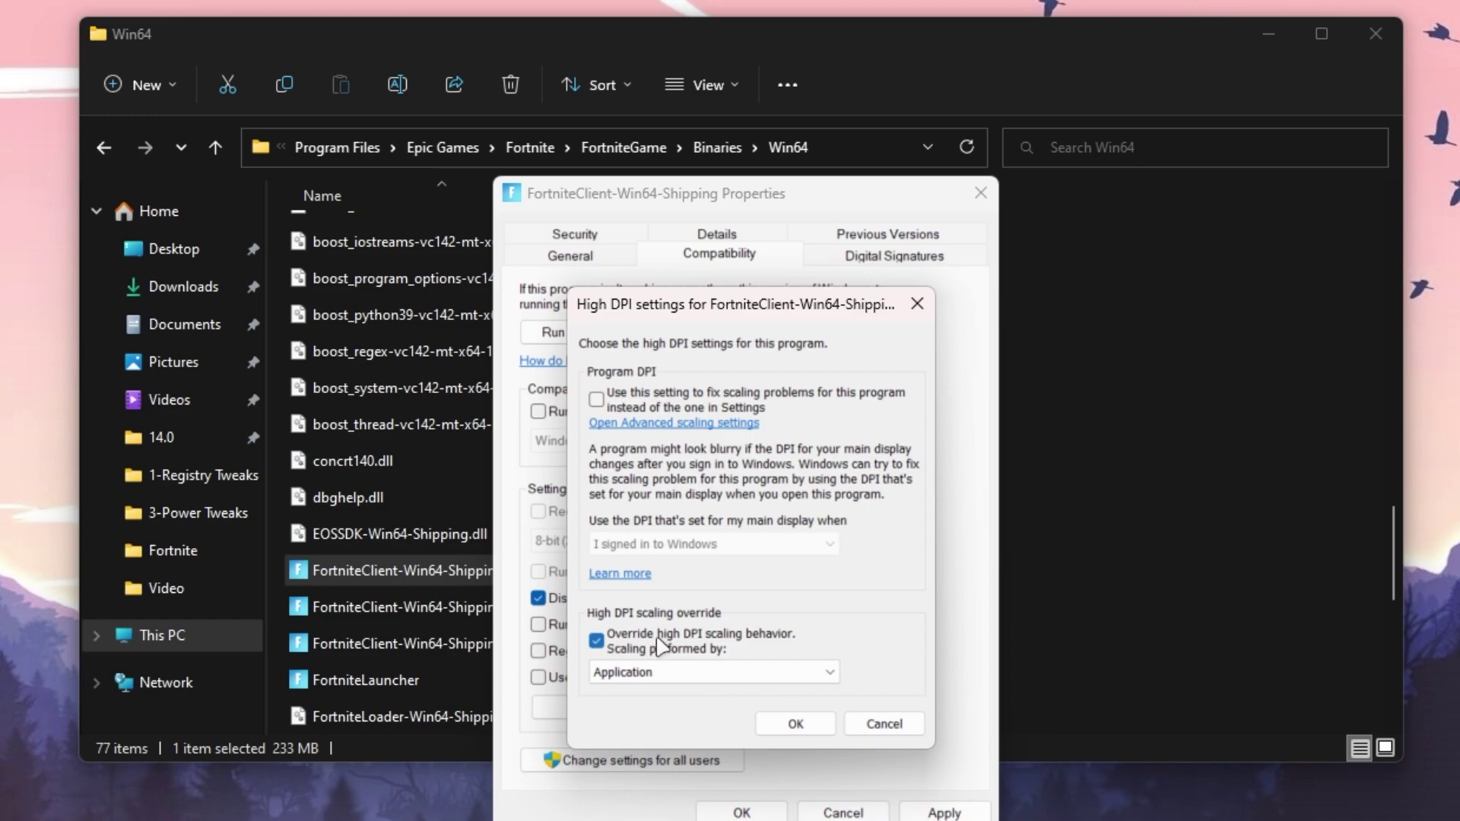
click(795, 723)
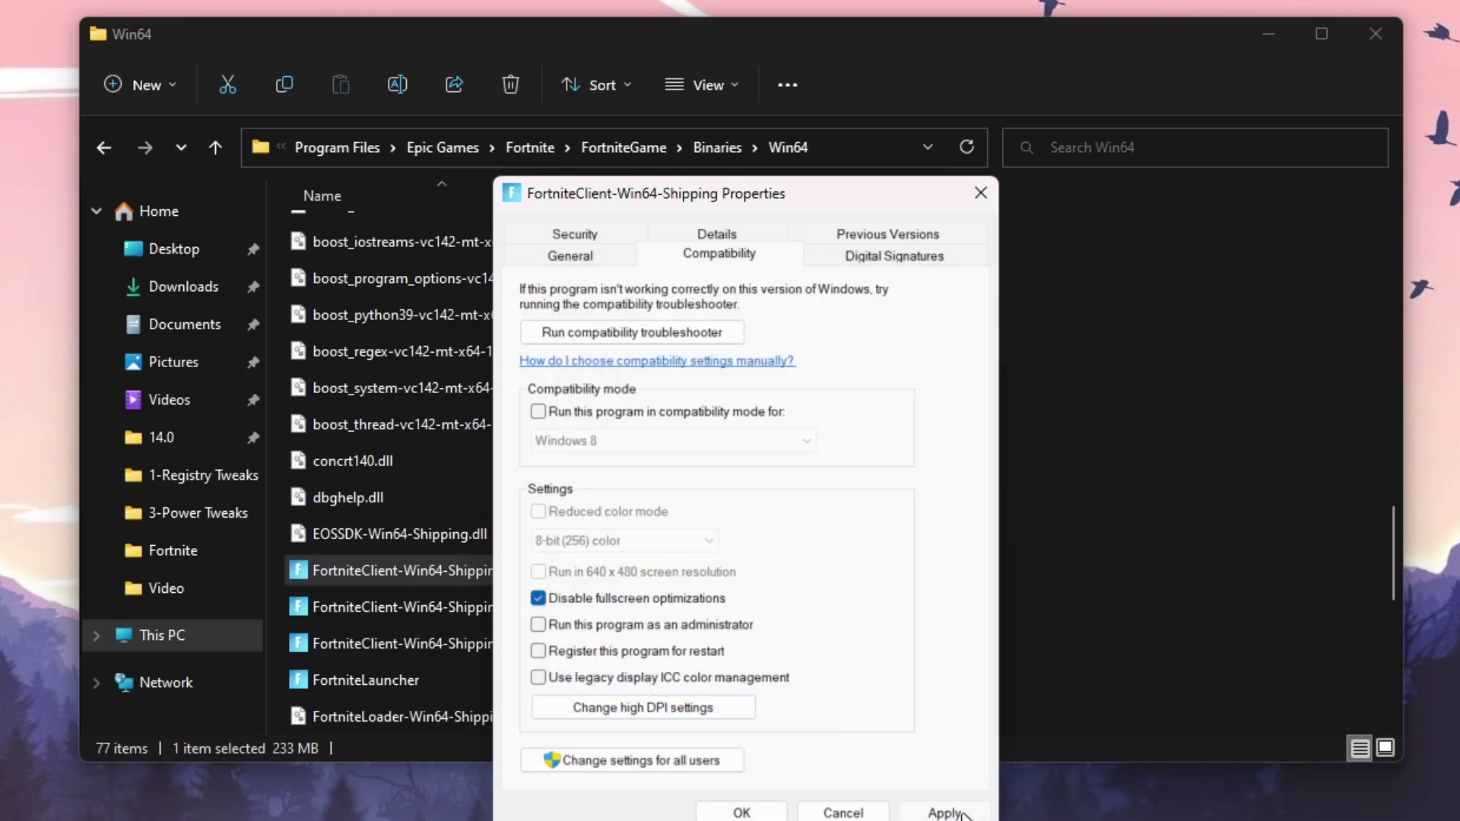
click(742, 811)
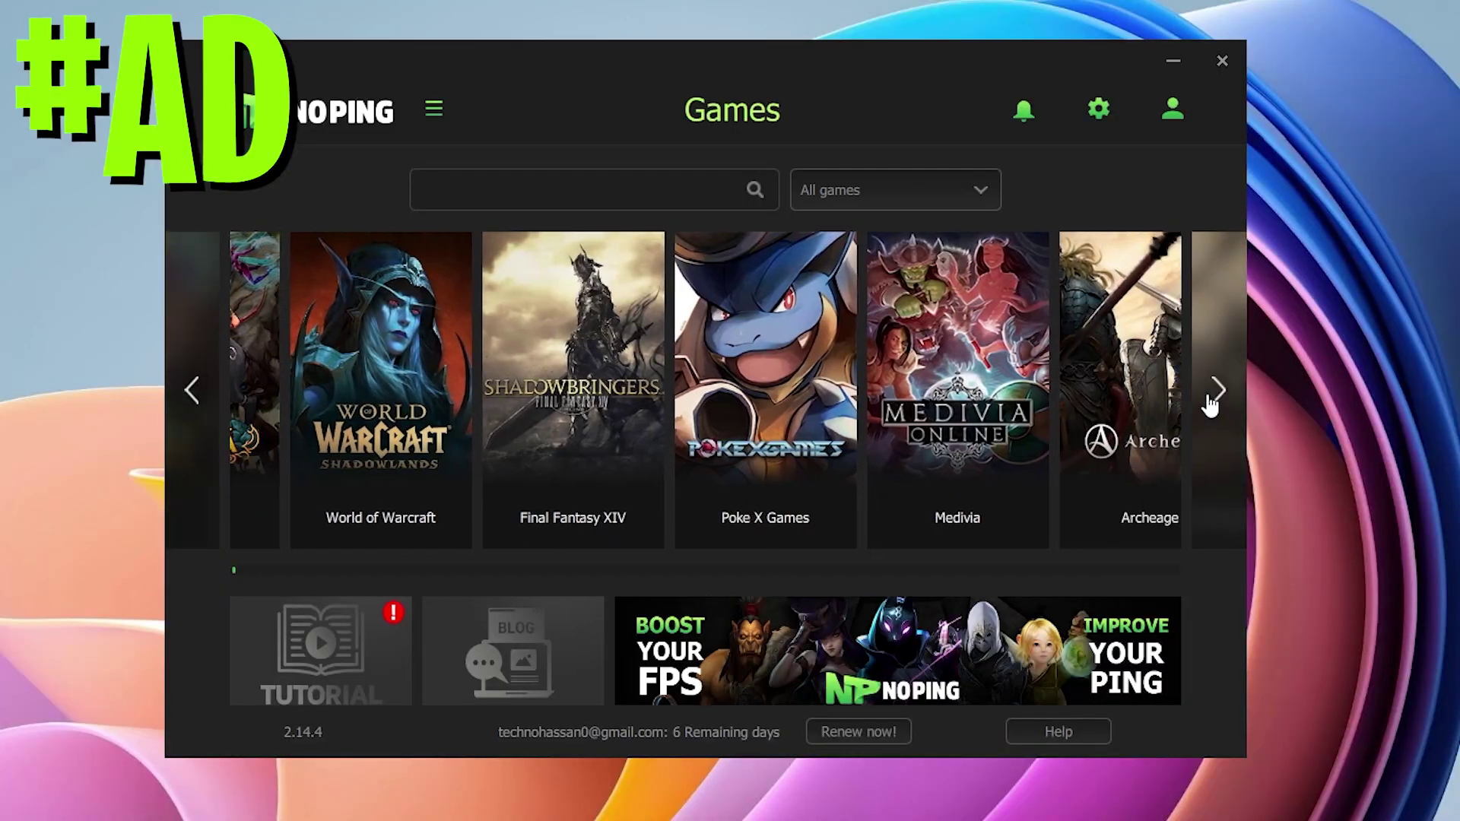
- Search for Fortnite ('fortni') and optimize it through the Bahrein 01 server
click(1216, 391)
click(1217, 391)
click(1217, 391)
click(1217, 391)
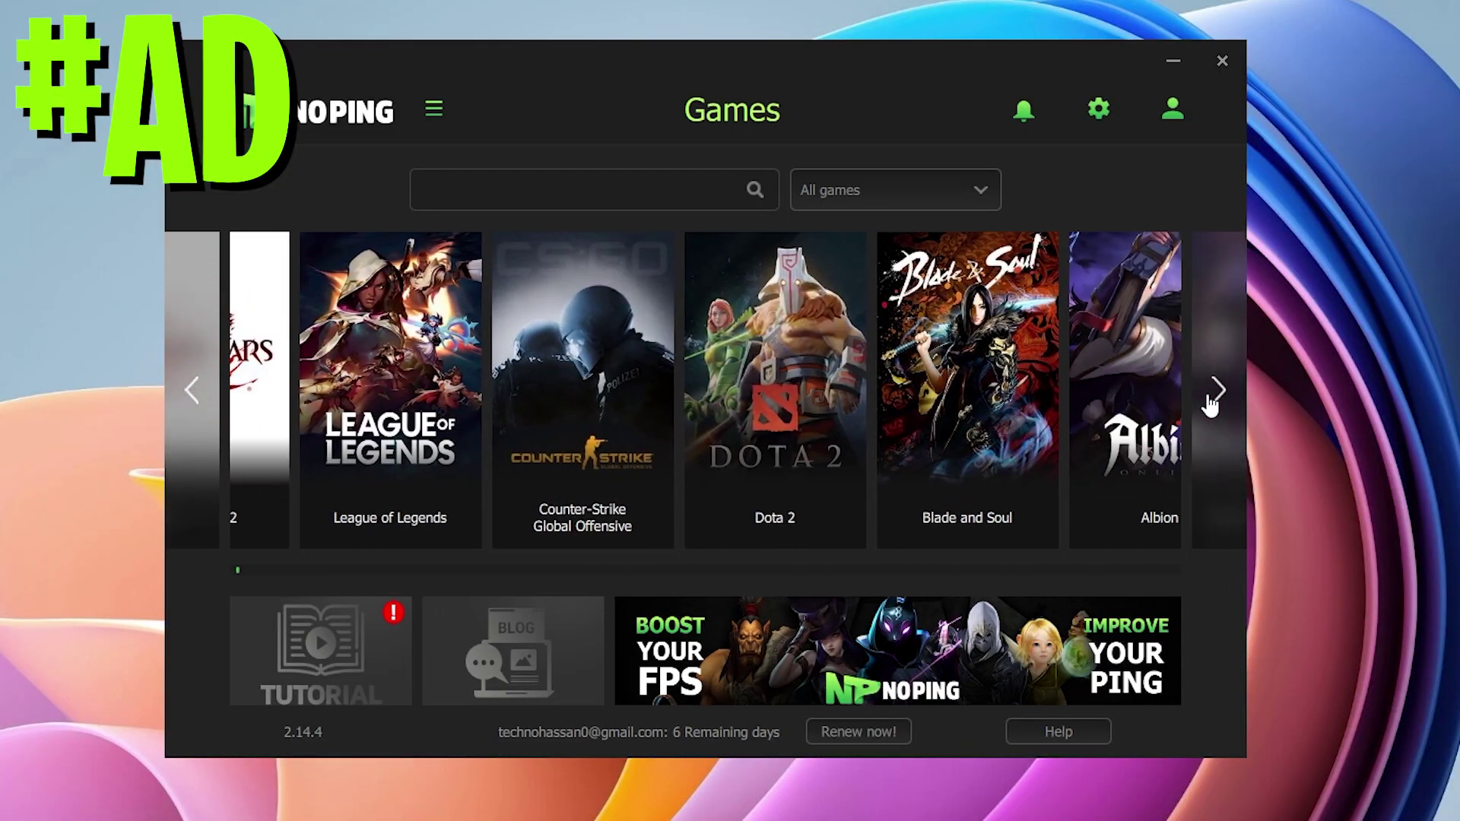
click(1217, 391)
click(1217, 390)
click(1216, 391)
click(1217, 391)
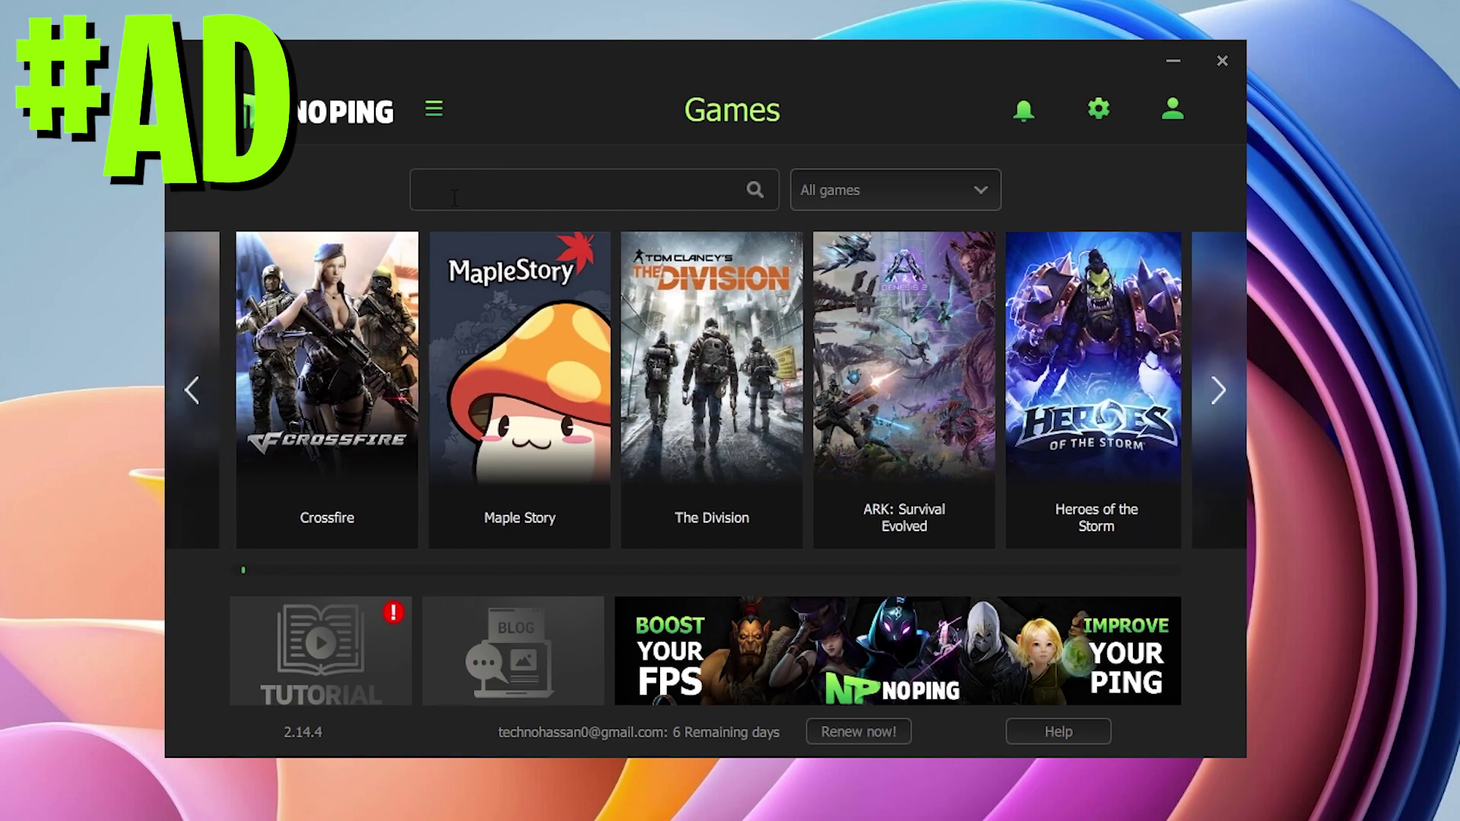
click(453, 190)
text(fortnite)
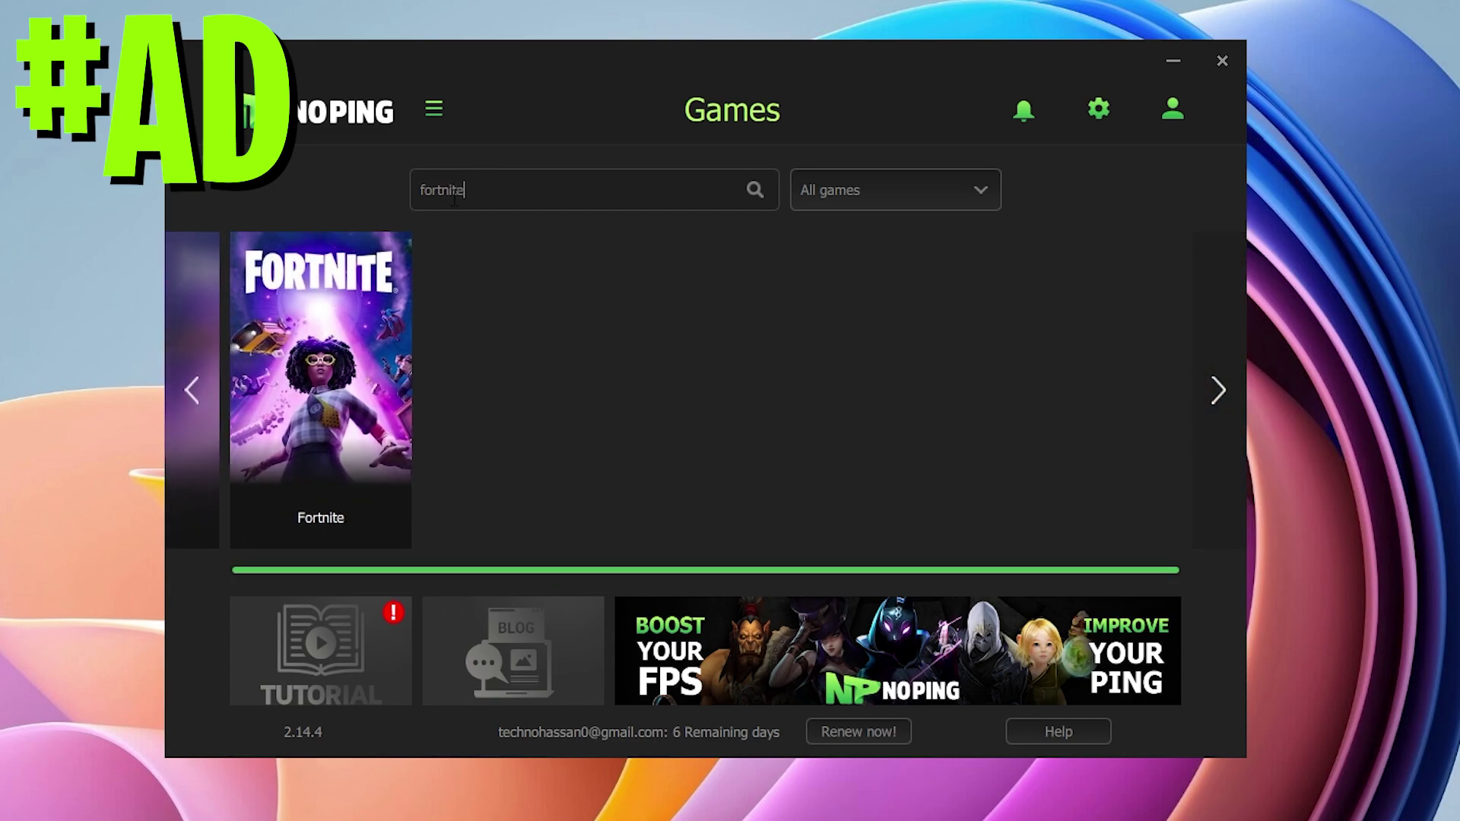
click(316, 388)
scroll(593, 462, down, 2)
scroll(590, 456, down, 6)
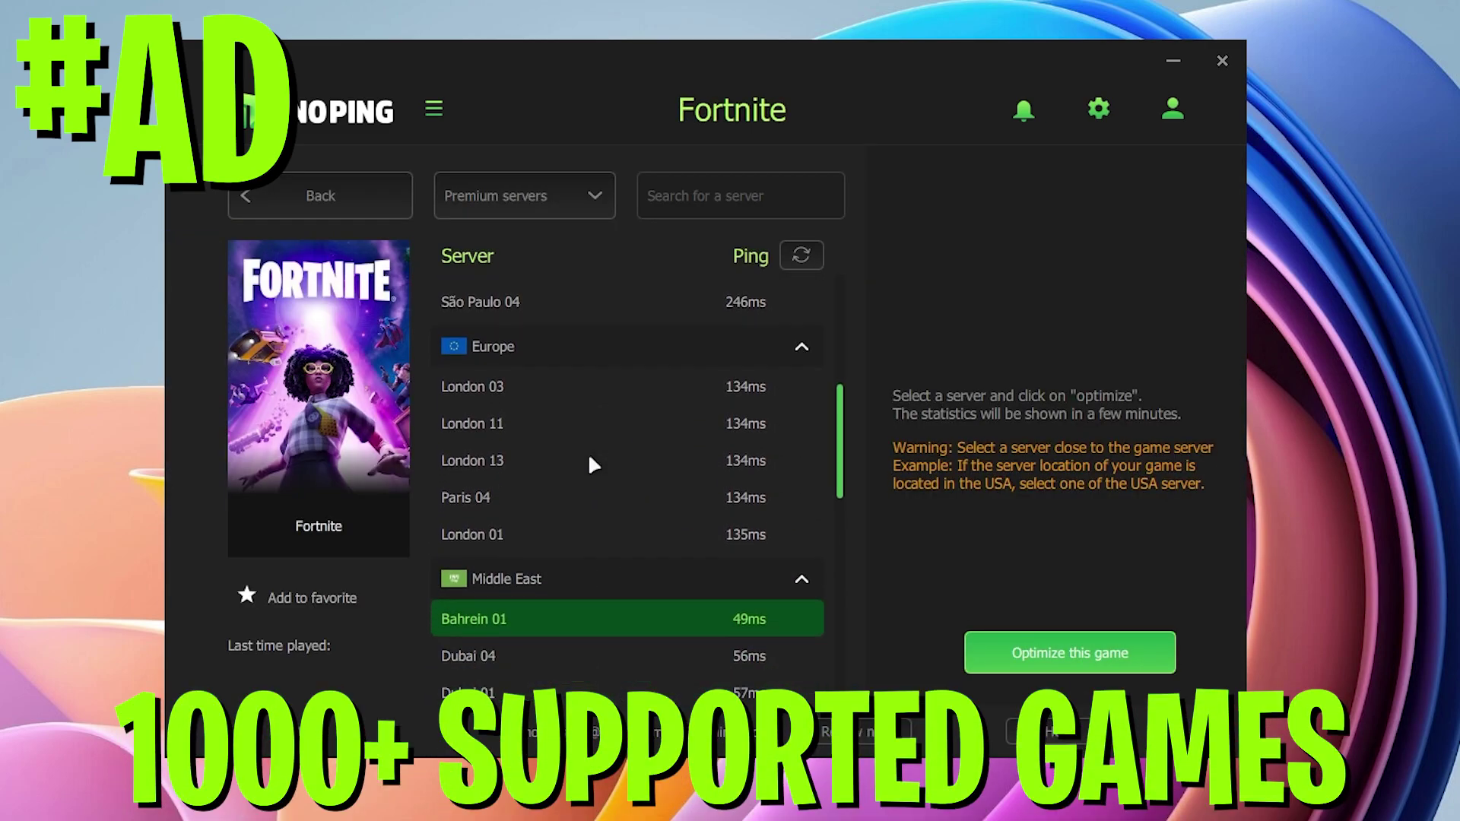
click(1063, 666)
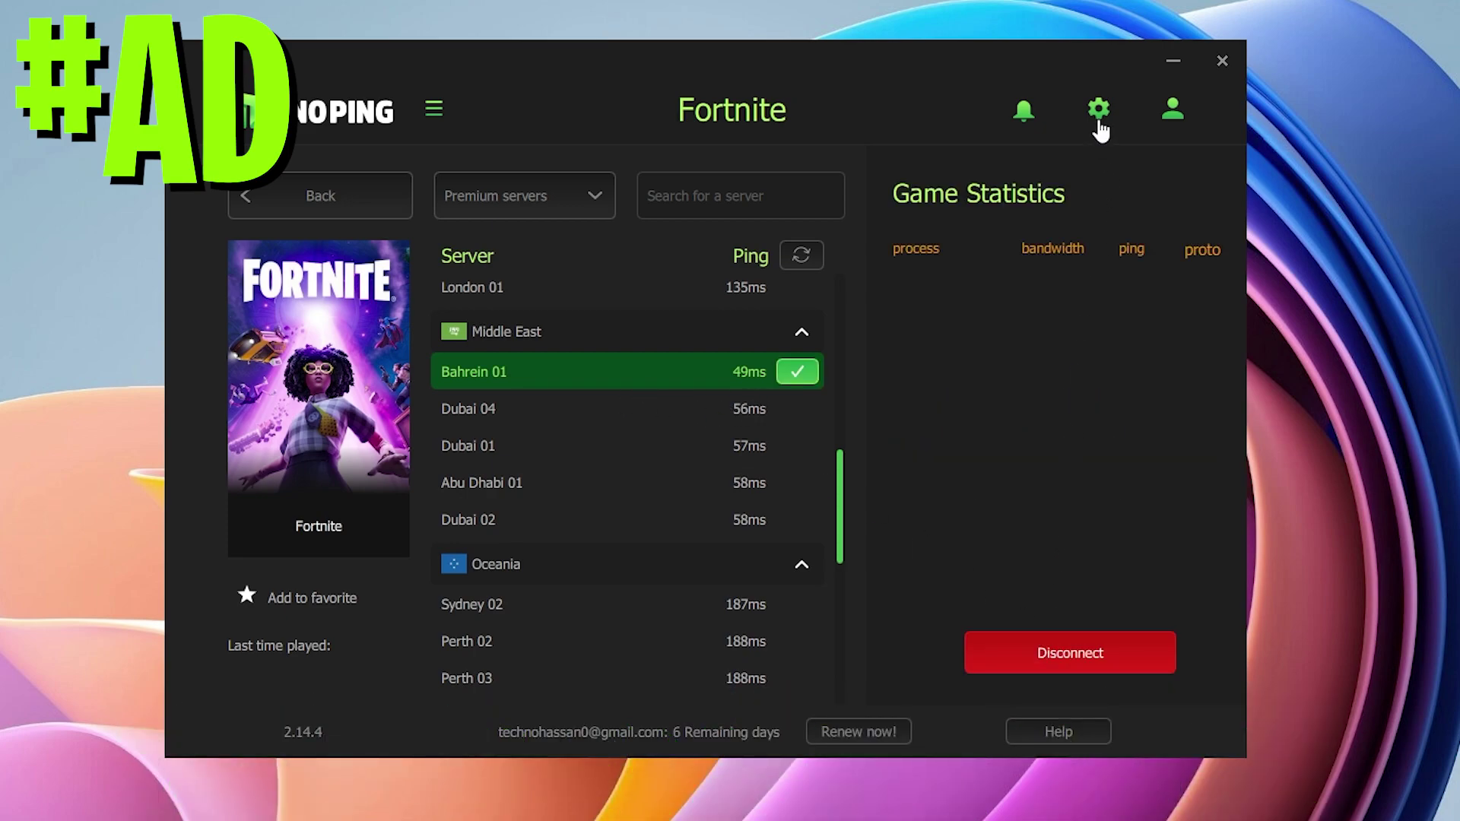
- Enable Run NoPing at startup in Settings and open the Boost Fps options
click(1098, 120)
click(617, 197)
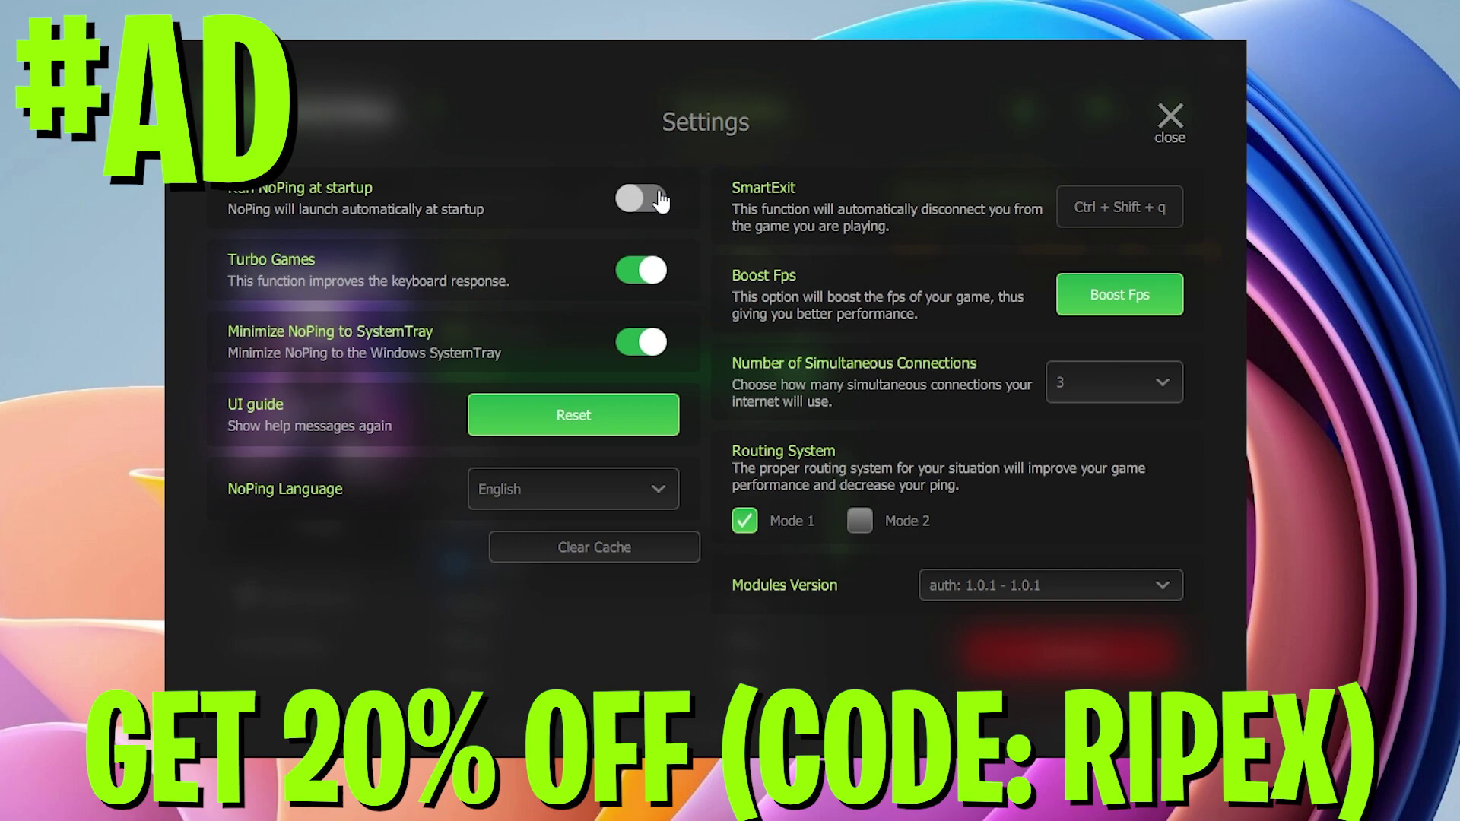
click(1106, 303)
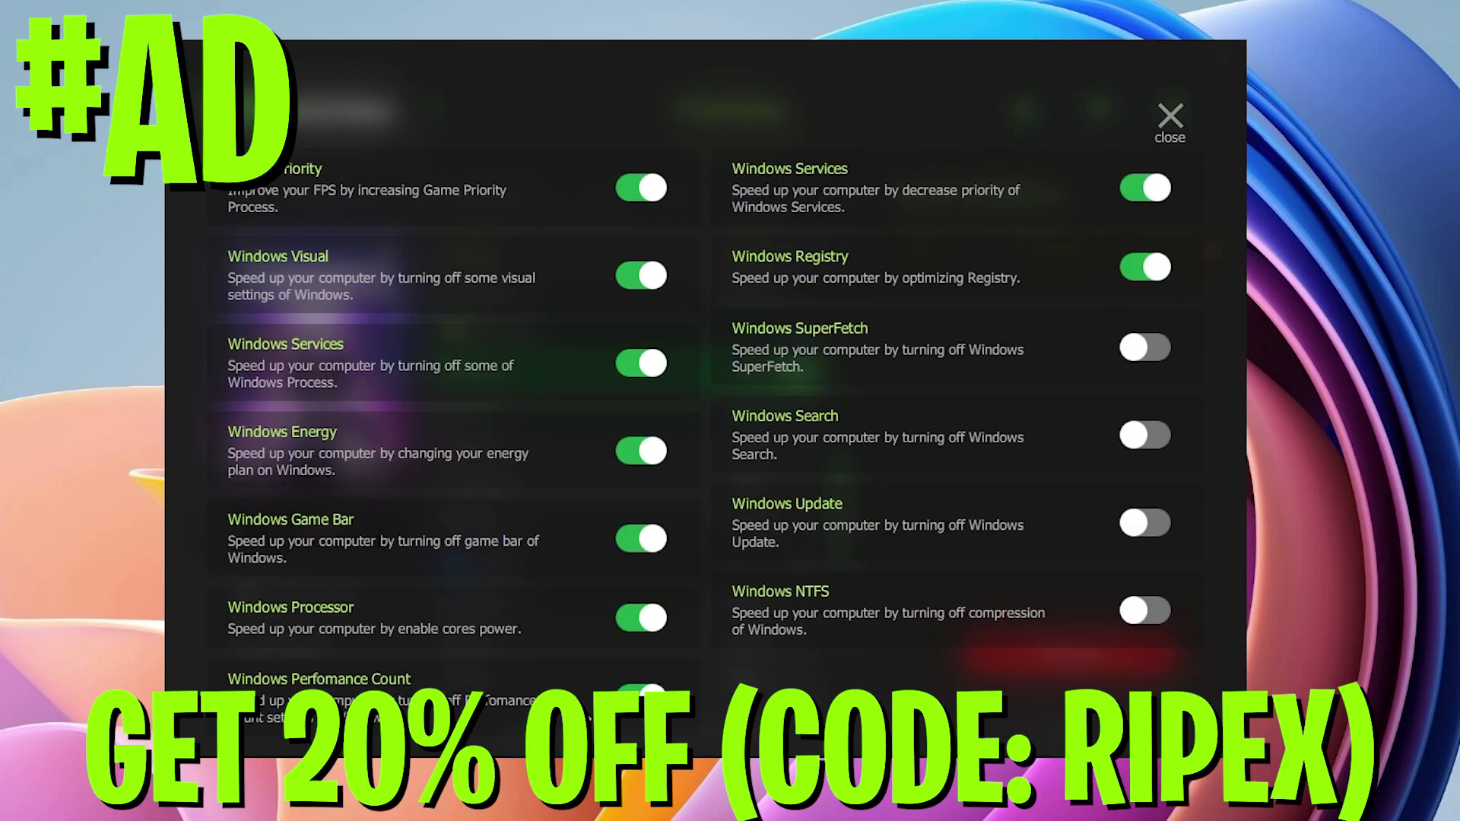